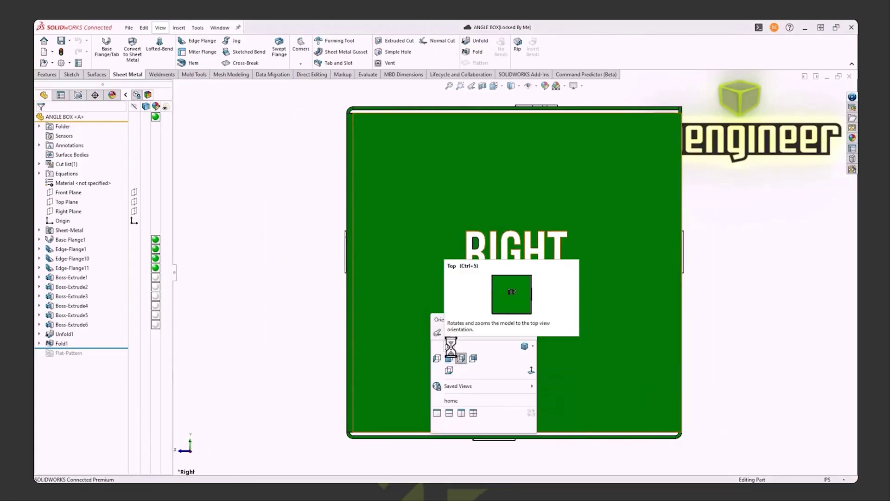
# Step: Set the part's Description property to ANGLE BOX in the file properties
pyautogui.click(450, 346)
pyautogui.moveTo(449, 352); pyautogui.dragTo(596, 284, button='middle')
pyautogui.moveTo(528, 331); pyautogui.dragTo(559, 342, button='middle')
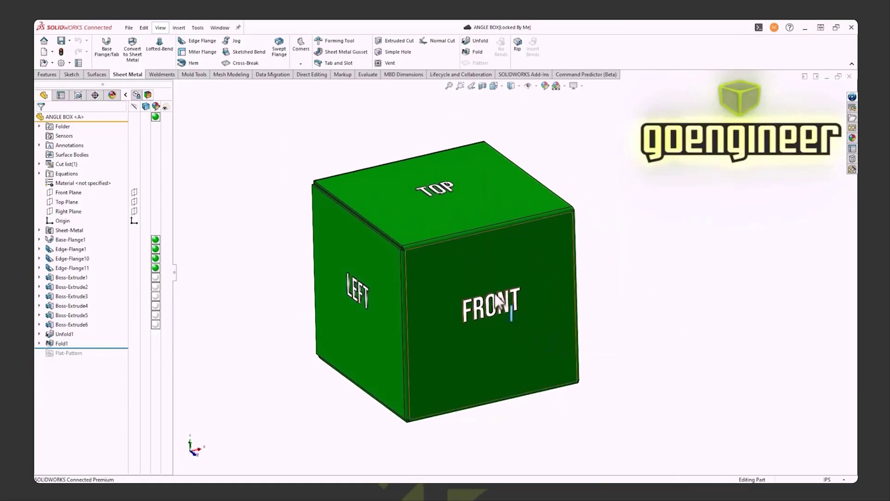
pyautogui.click(78, 65)
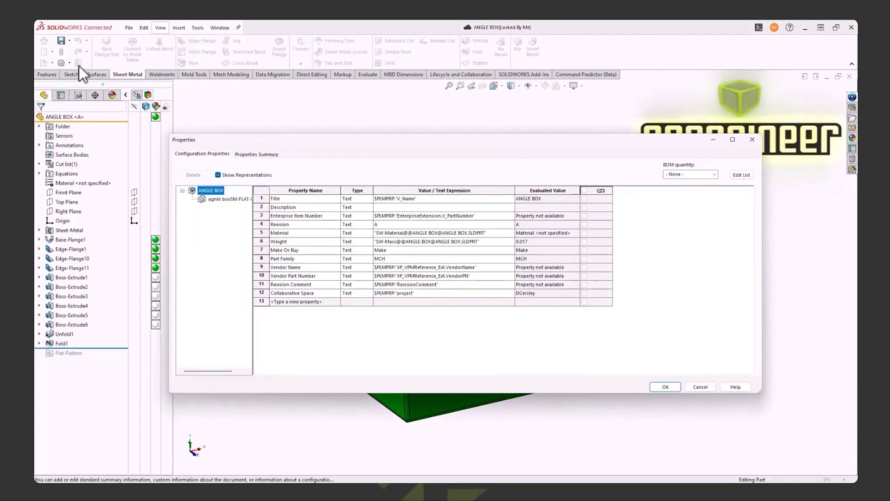
pyautogui.click(381, 207)
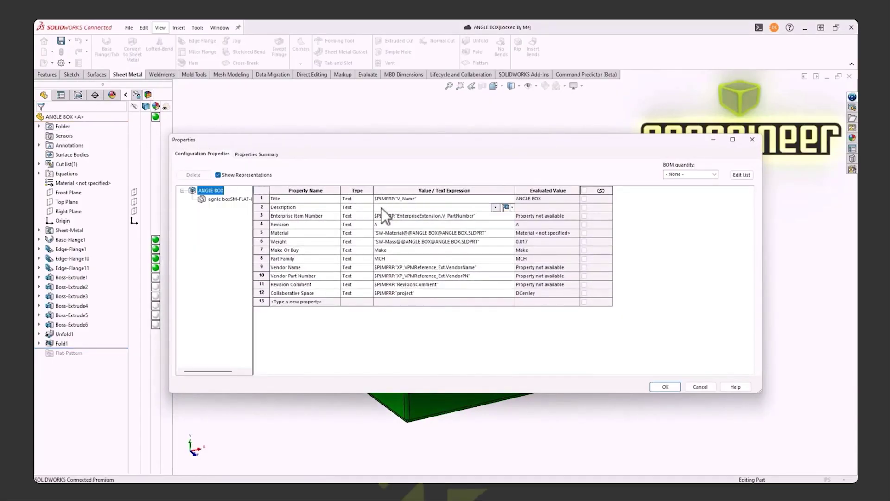
pyautogui.write('ANGLE BOX')
pyautogui.click(666, 388)
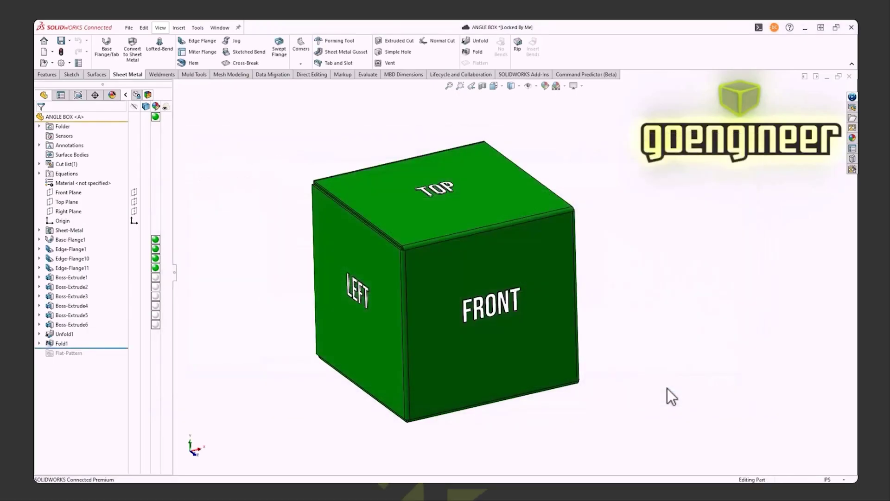
# Step: Assign the AISI 304 steel material to the part
pyautogui.rightClick(74, 185)
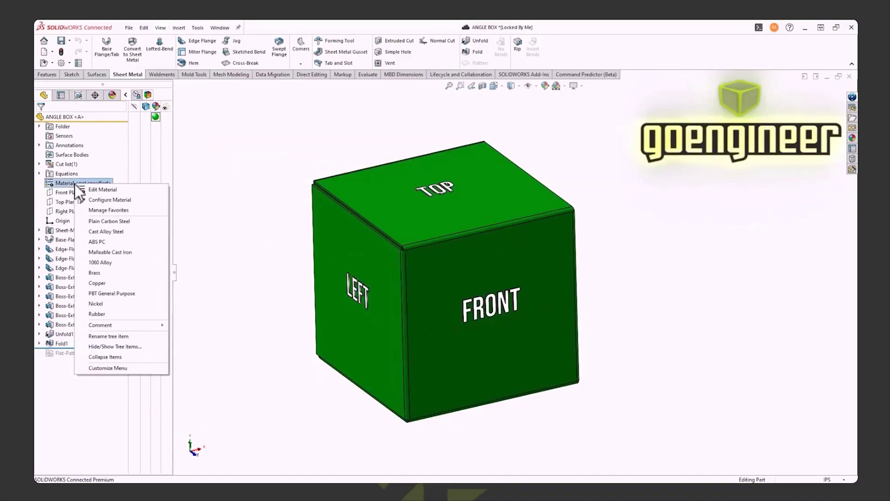
pyautogui.click(99, 190)
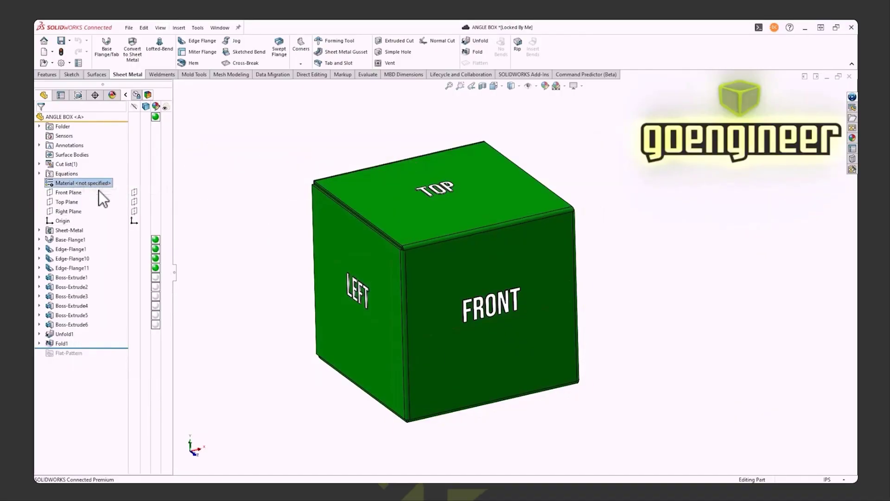
pyautogui.click(329, 266)
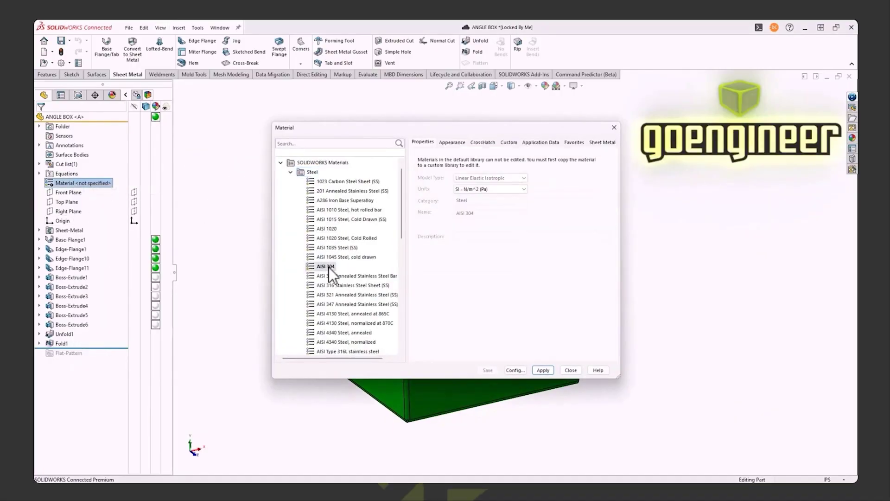
pyautogui.click(543, 369)
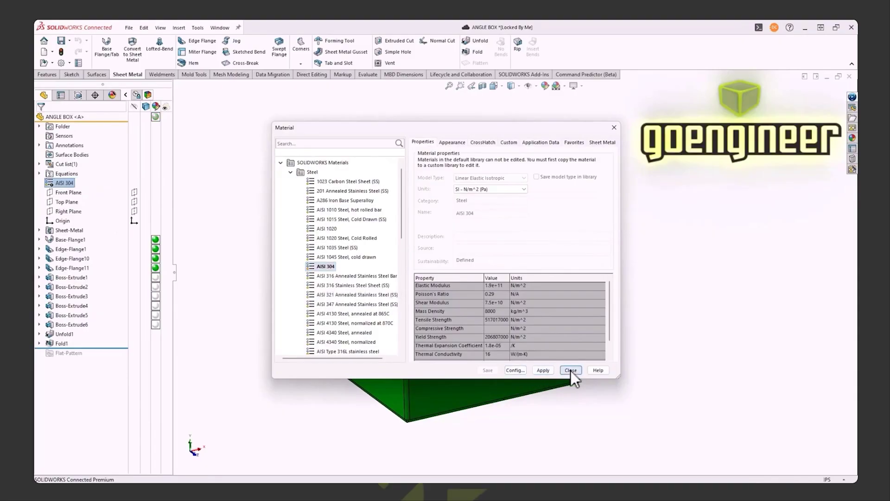
pyautogui.click(571, 370)
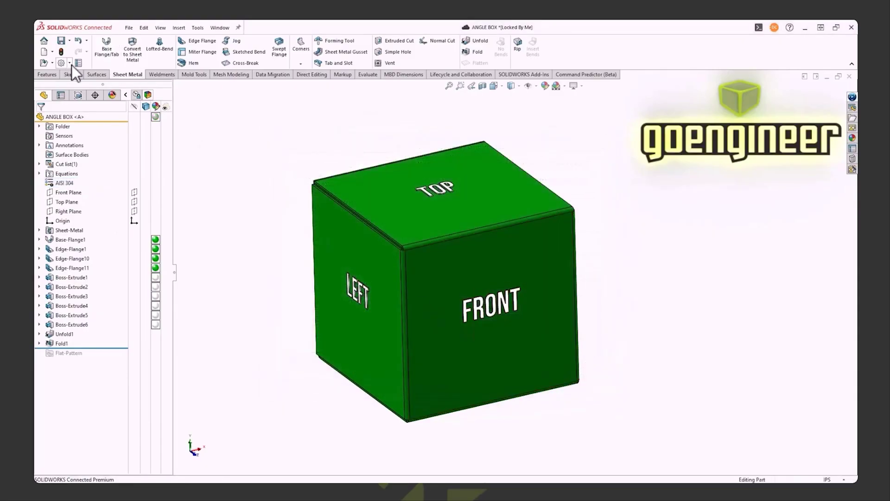
# Step: Review the part's file properties and the model properties available for linking to the Material value
pyautogui.click(77, 63)
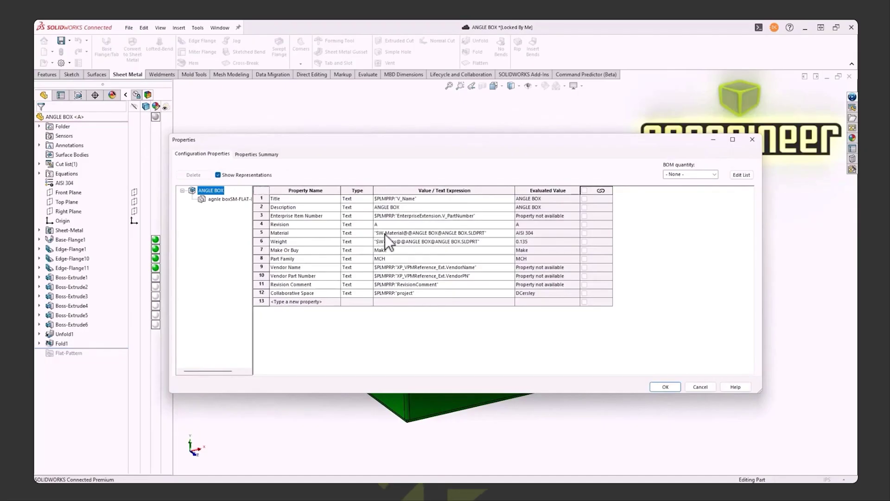
pyautogui.click(506, 233)
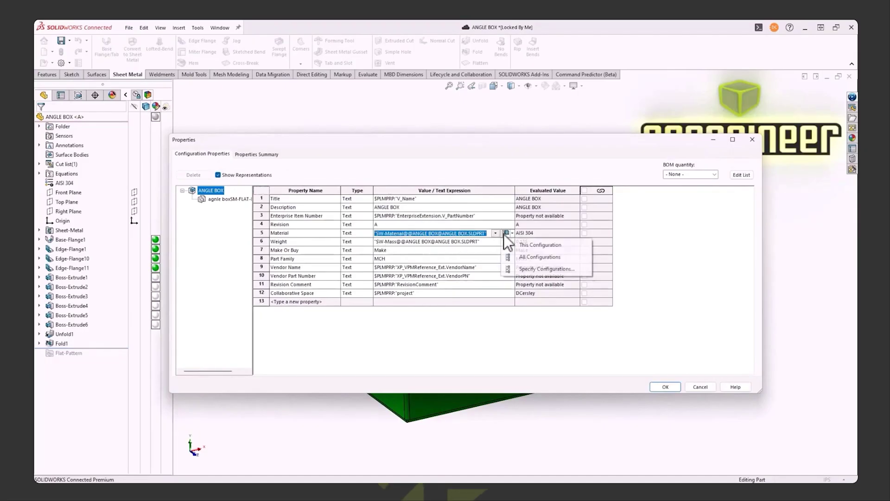
pyautogui.click(495, 233)
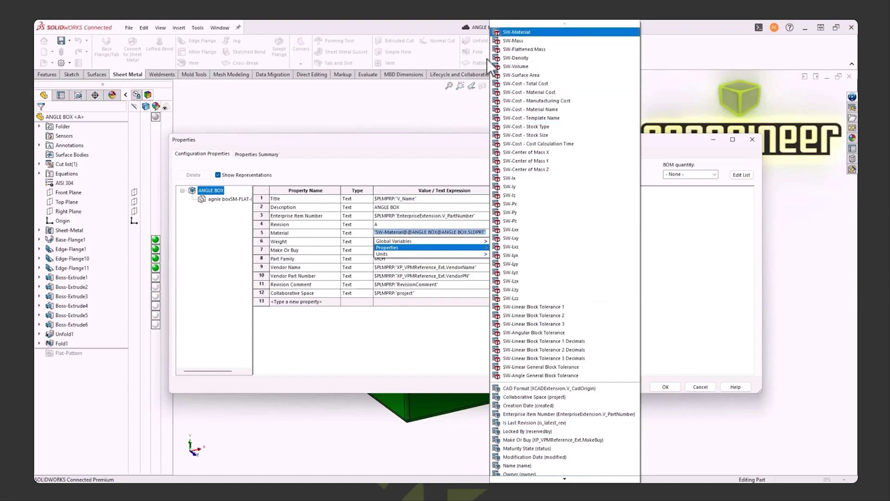
pyautogui.click(411, 149)
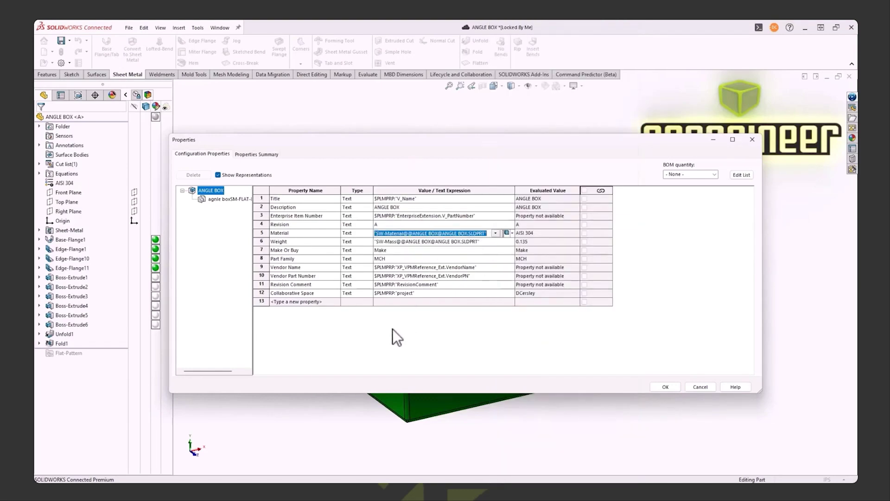
pyautogui.click(664, 387)
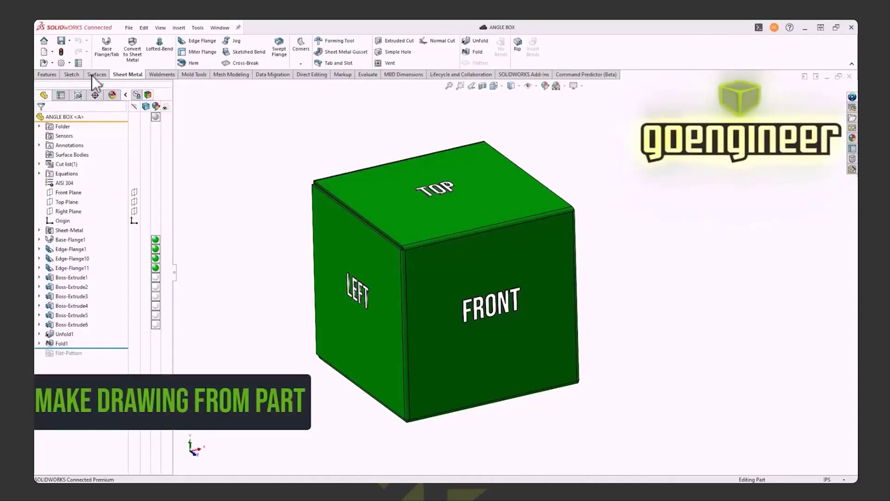
# Step: Make a drawing from the part using the Draw1 custom template
pyautogui.click(132, 30)
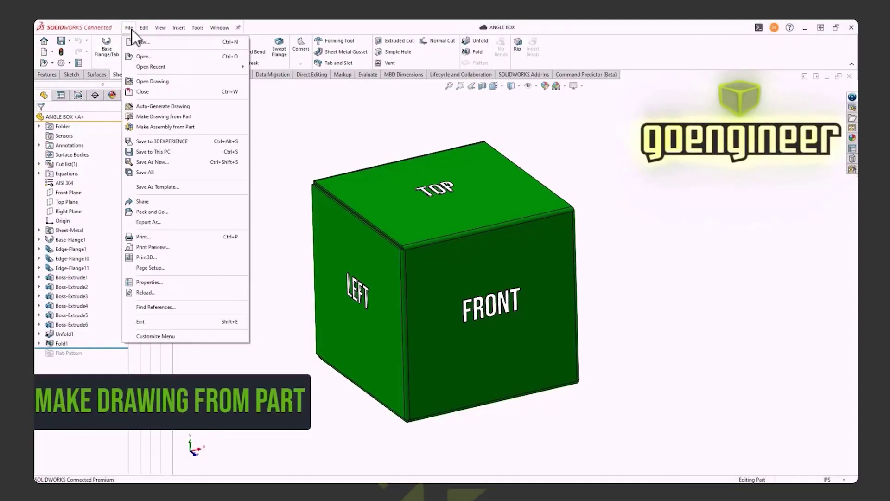
pyautogui.click(157, 119)
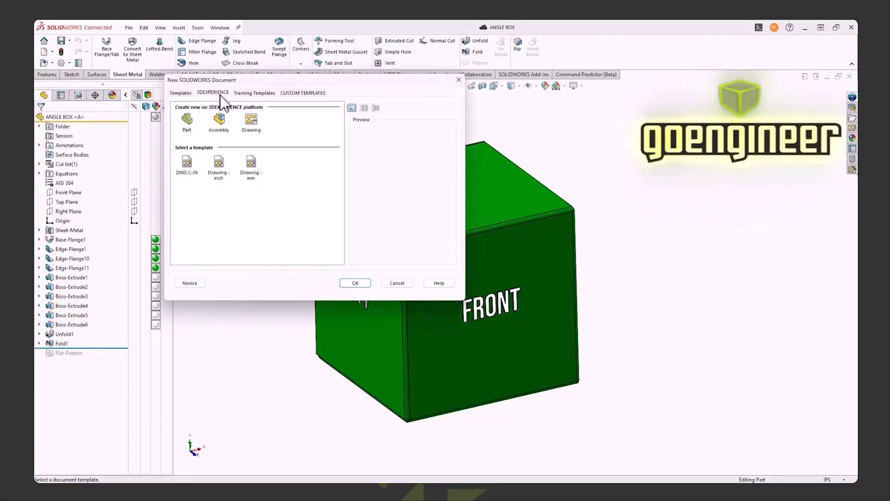
pyautogui.click(289, 93)
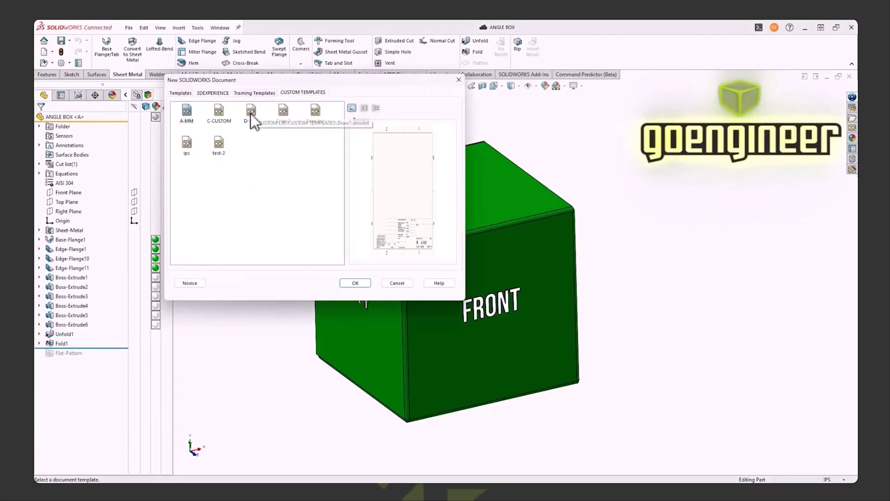
pyautogui.click(251, 113)
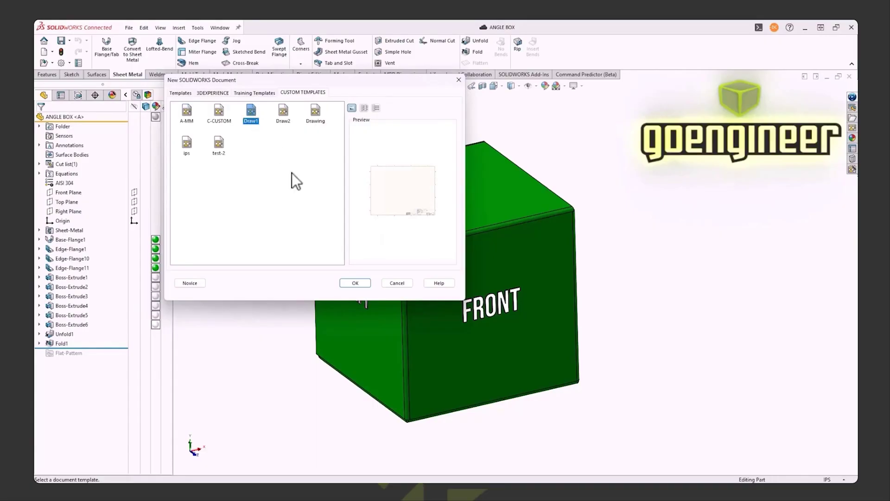
pyautogui.click(354, 283)
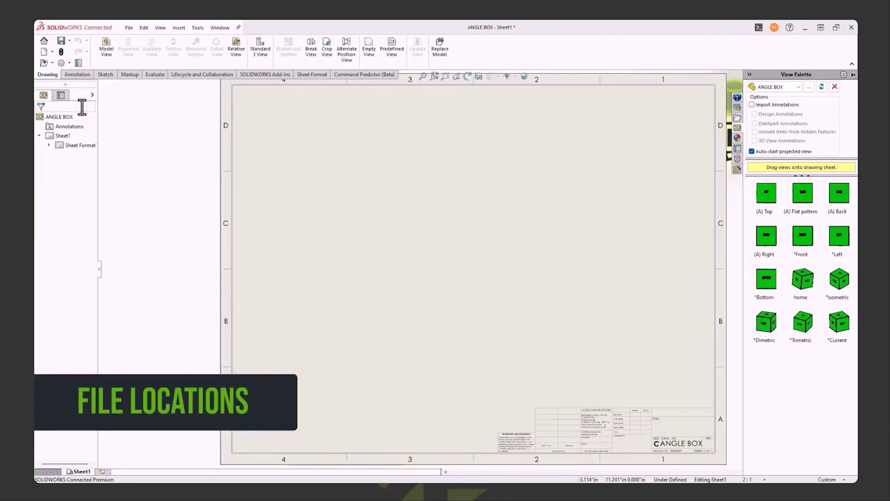
# Step: Check the file location folders in the system options for document templates and sheet formats
pyautogui.click(64, 64)
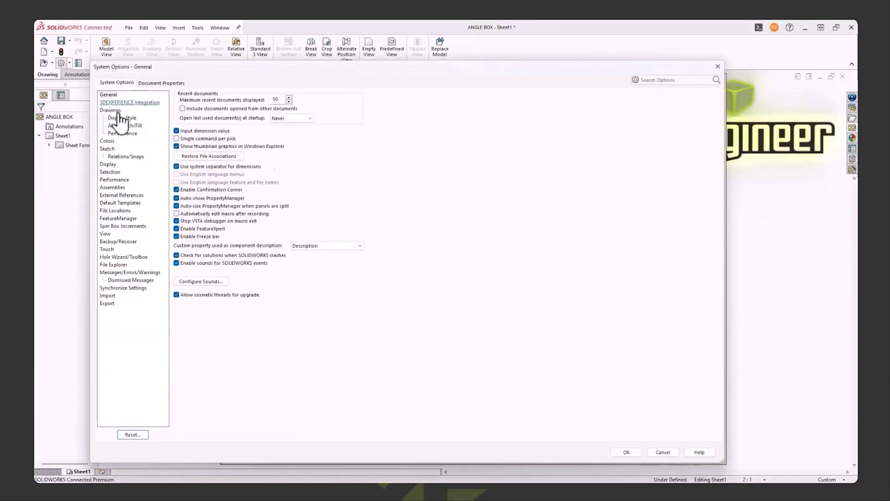
pyautogui.click(116, 211)
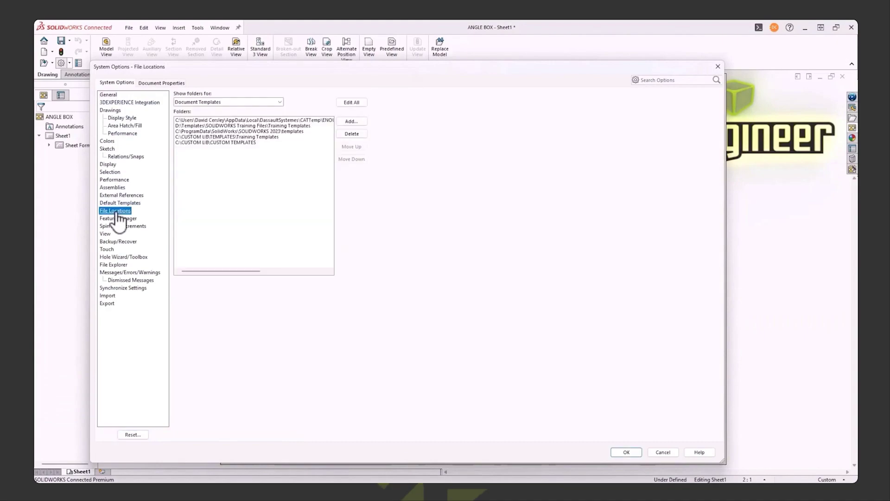
pyautogui.click(199, 102)
pyautogui.scroll(-8, 191, 203)
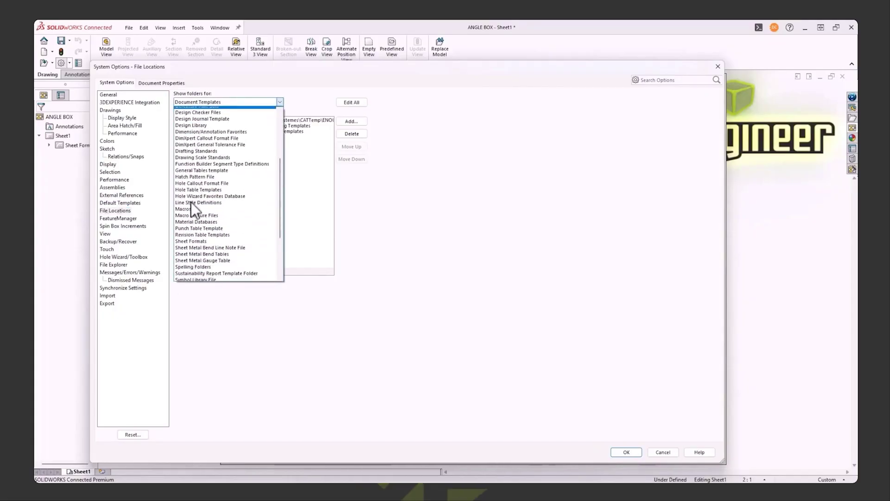
pyautogui.scroll(-3, 191, 202)
pyautogui.click(196, 180)
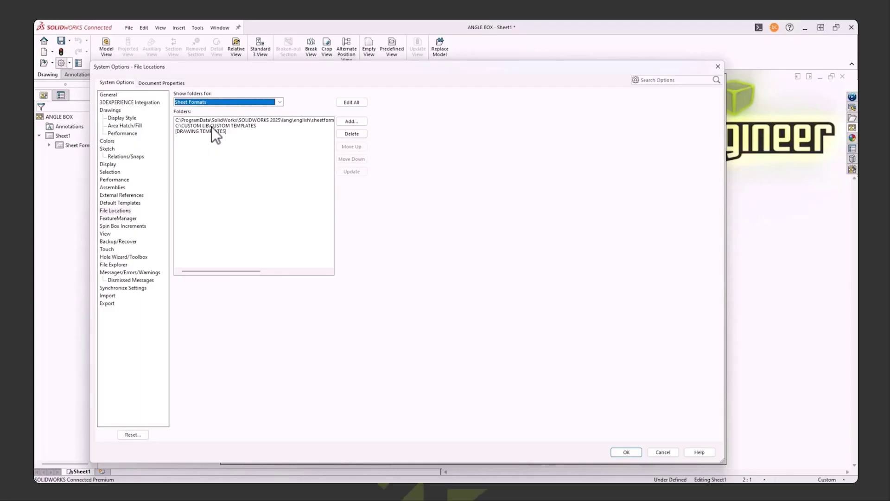
# Step: Check the default templates in the system options and the choices available for the default drawing template
pyautogui.click(123, 204)
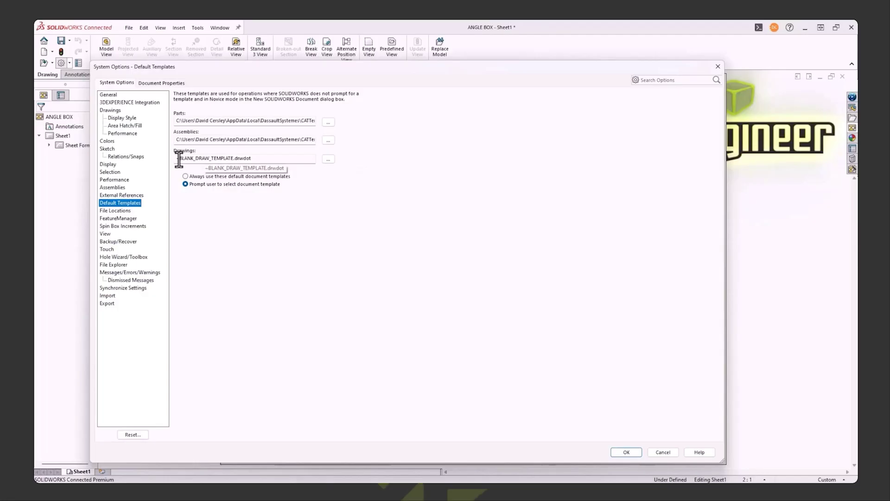
pyautogui.click(332, 159)
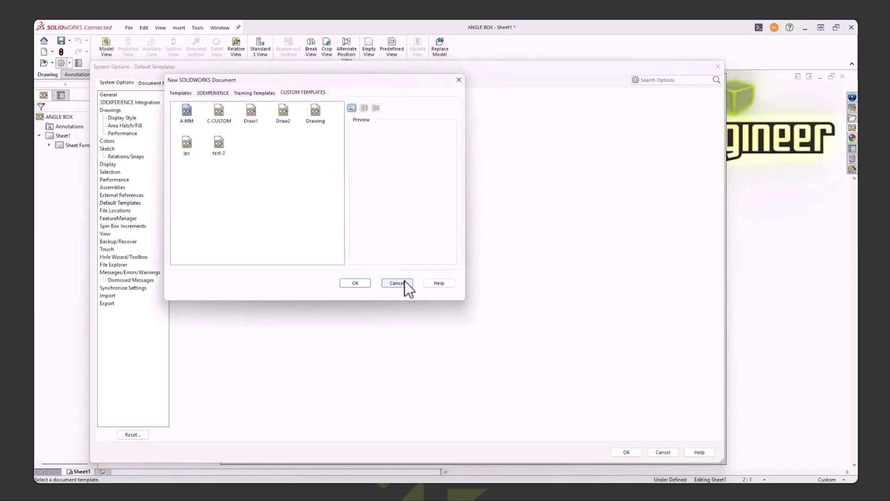
pyautogui.click(399, 283)
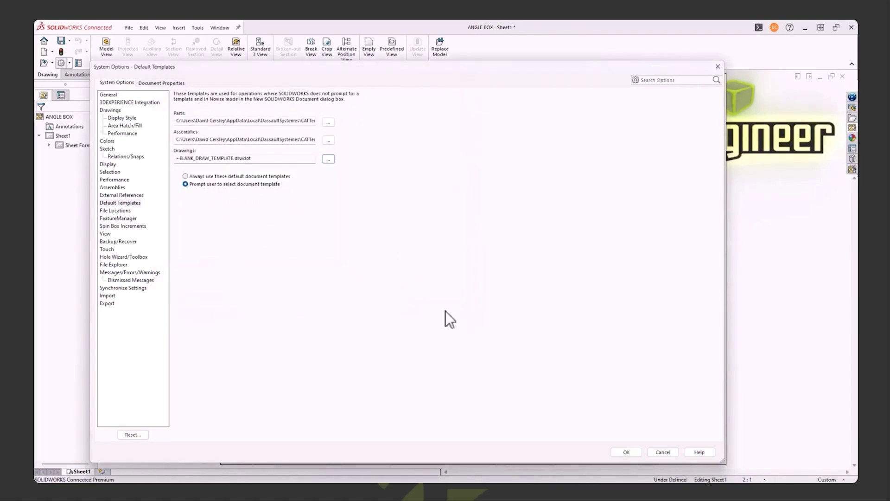
pyautogui.click(621, 452)
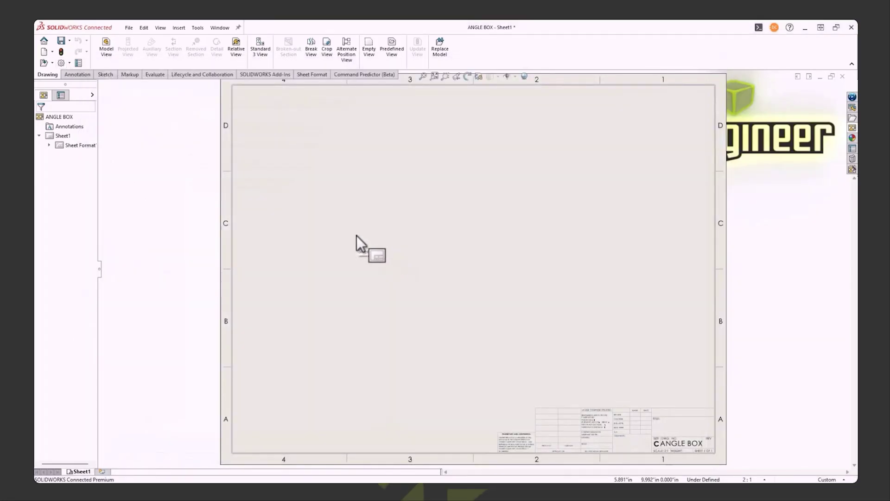
# Step: Set the scale of Sheet1 to 1:2
pyautogui.click(65, 136)
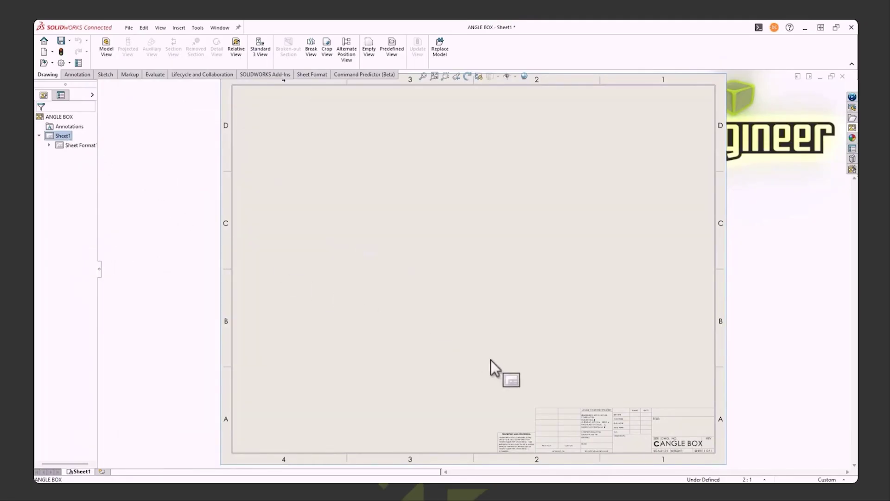
pyautogui.click(746, 480)
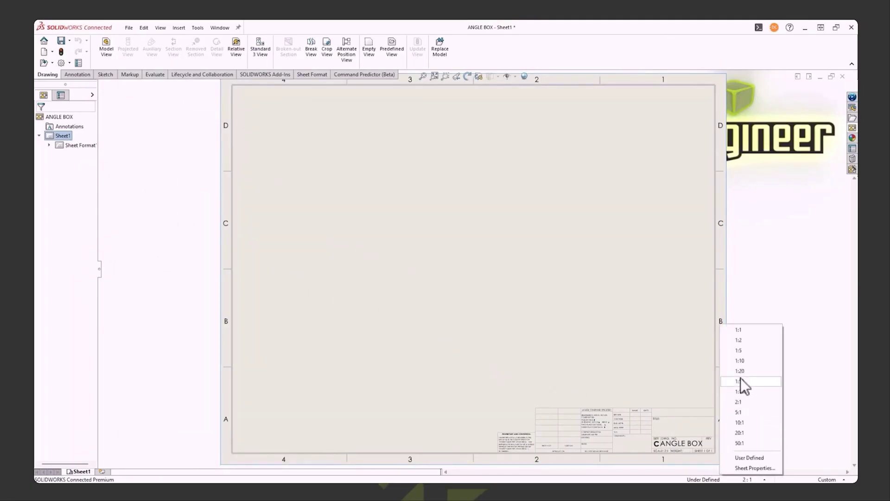
pyautogui.click(742, 349)
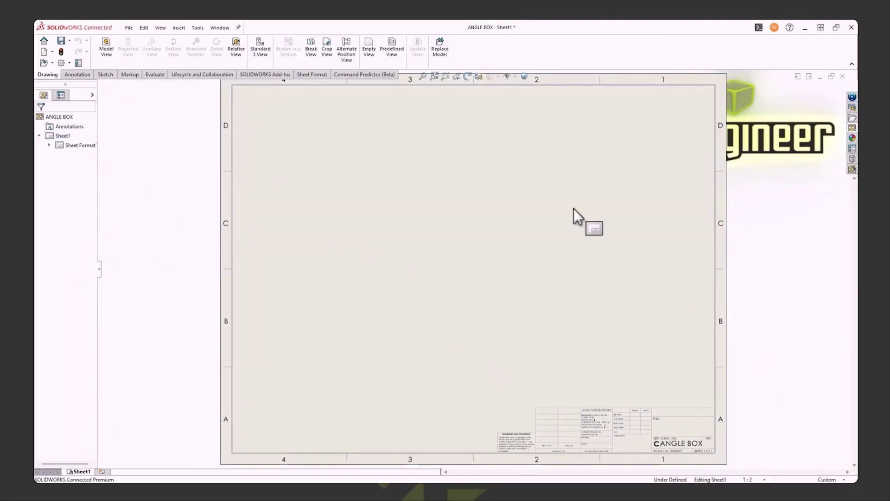
# Step: Rename Sheet1 to PART, set its scale to 2:1 with a standard sheet size, and apply the sheet properties
pyautogui.rightClick(56, 136)
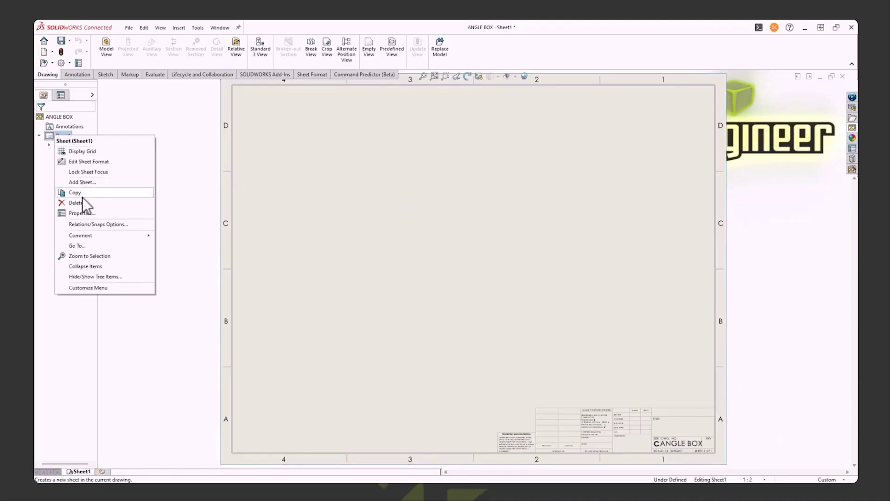
pyautogui.click(82, 213)
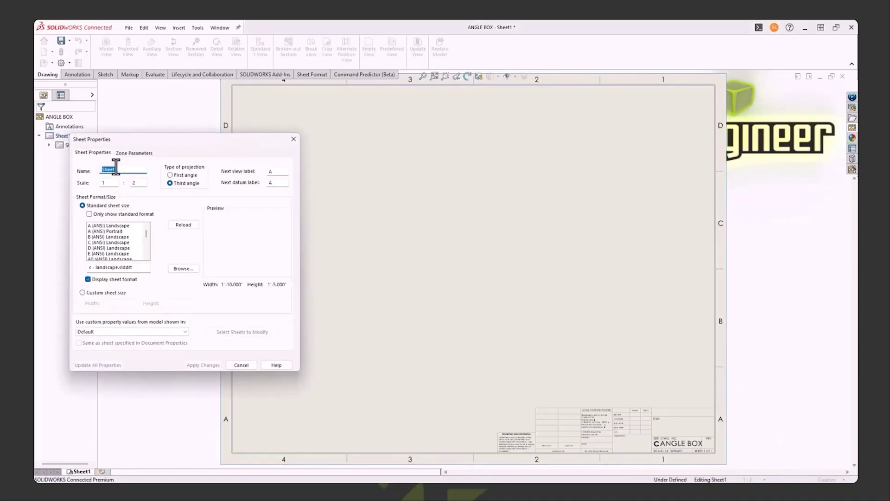
pyautogui.write('PART')
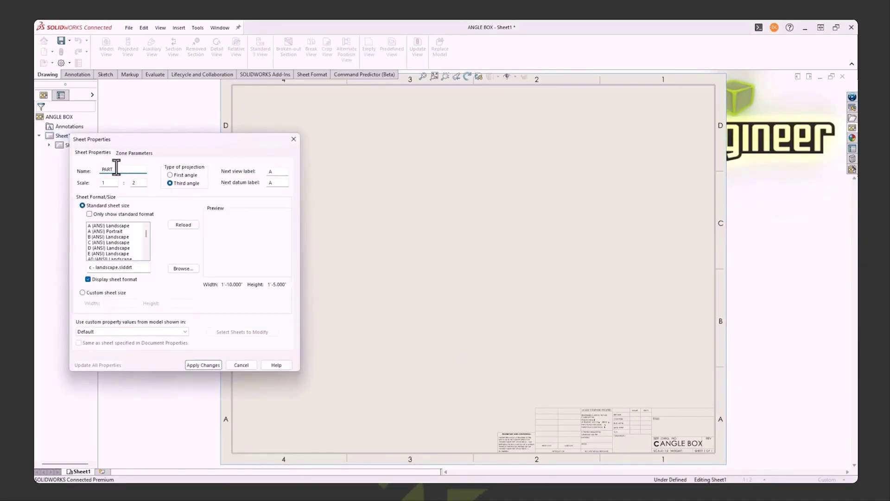
pyautogui.doubleClick(131, 183)
pyautogui.doubleClick(111, 182)
pyautogui.click(82, 292)
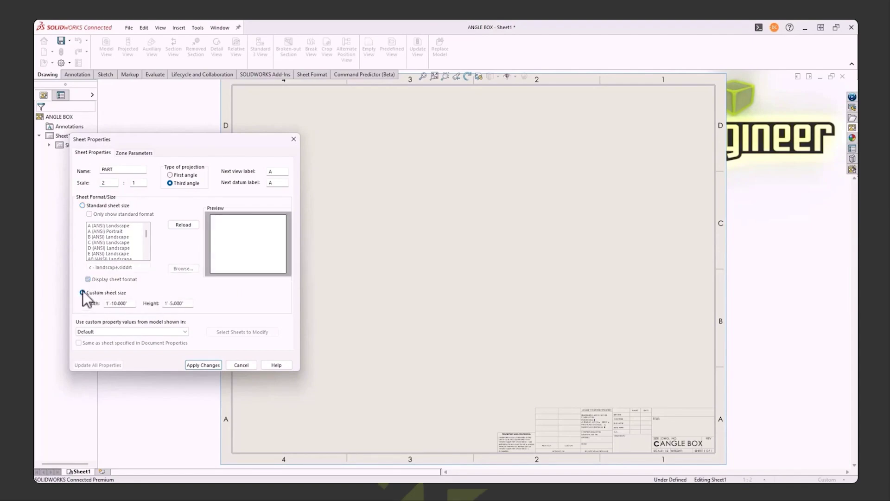
pyautogui.click(82, 206)
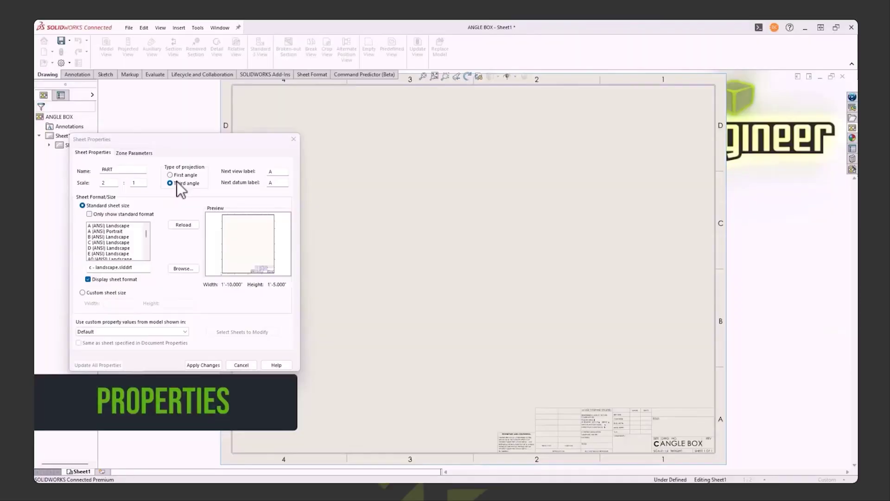
pyautogui.click(137, 153)
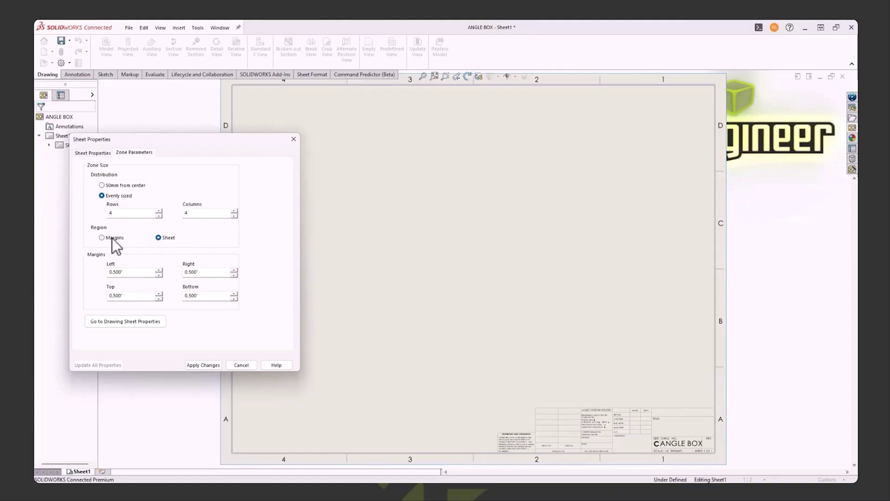
pyautogui.click(199, 364)
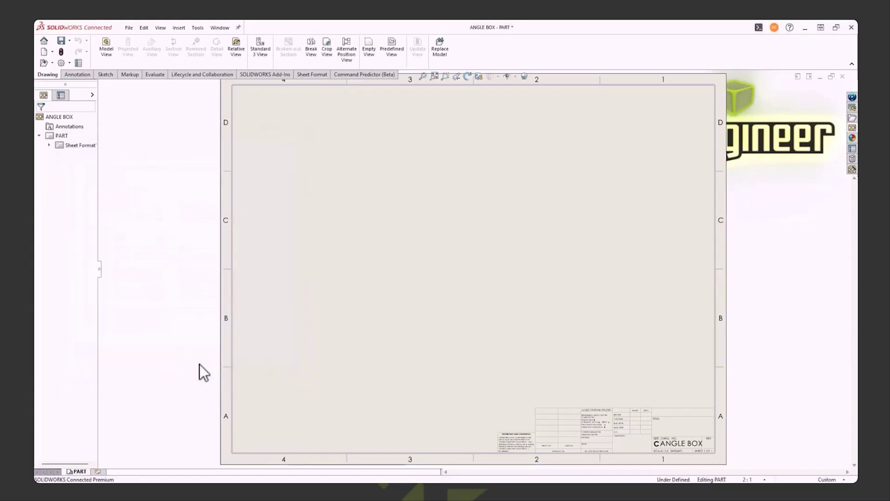
# Step: Change the PART sheet's scale to 1:1 and set it back to 2:1
pyautogui.click(748, 479)
pyautogui.click(744, 330)
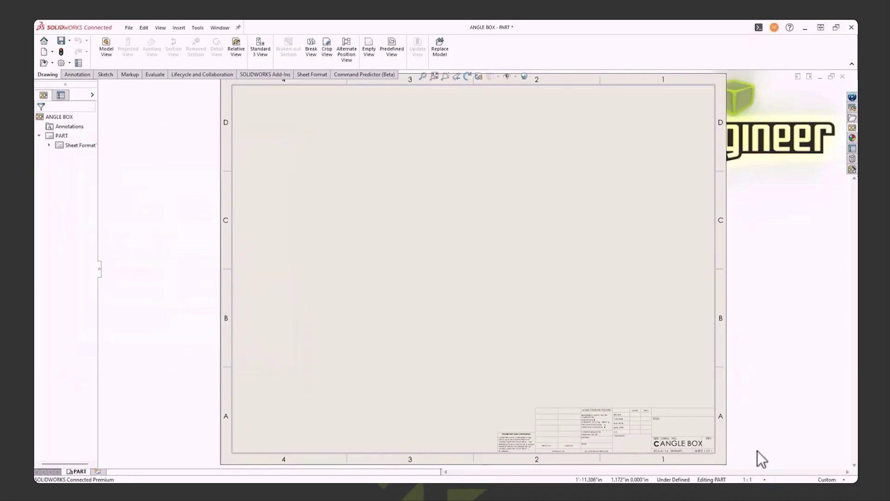
pyautogui.click(748, 481)
pyautogui.click(751, 392)
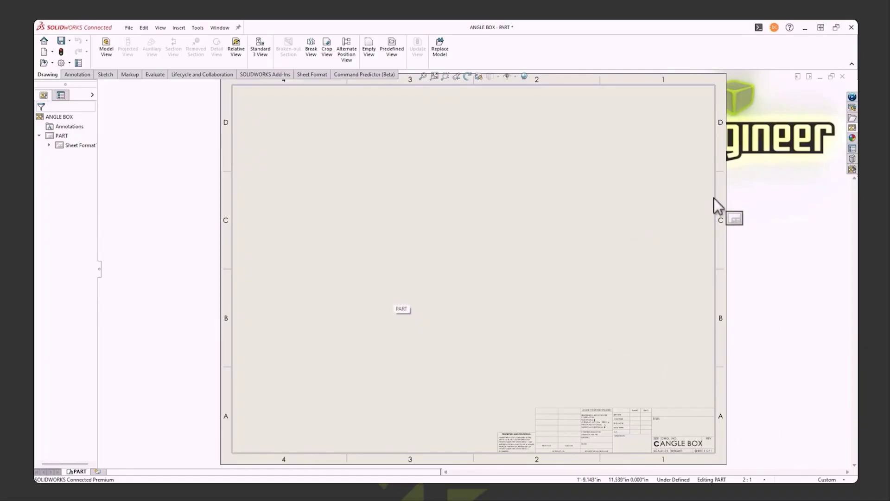
# Step: Examine the View Palette's annotation import options and the automatic projected view option for the ANGLE BOX part
pyautogui.click(852, 131)
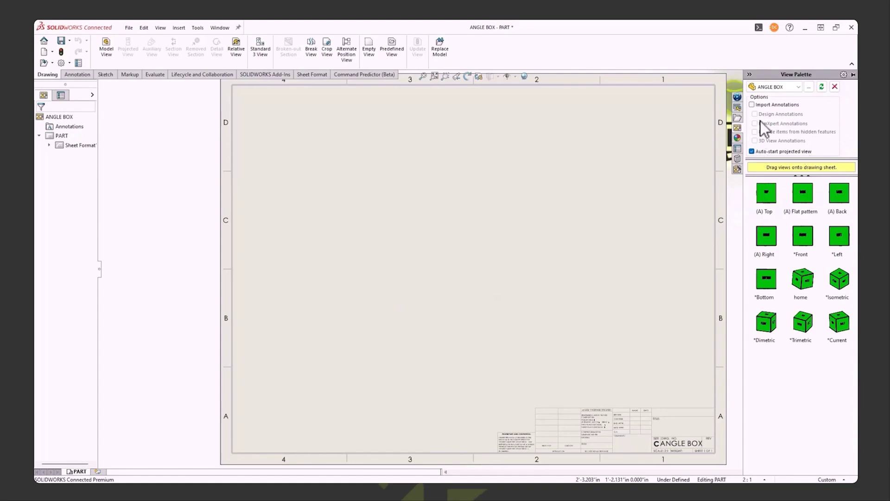
pyautogui.click(751, 105)
pyautogui.click(754, 113)
pyautogui.click(755, 141)
pyautogui.click(755, 141)
pyautogui.click(752, 151)
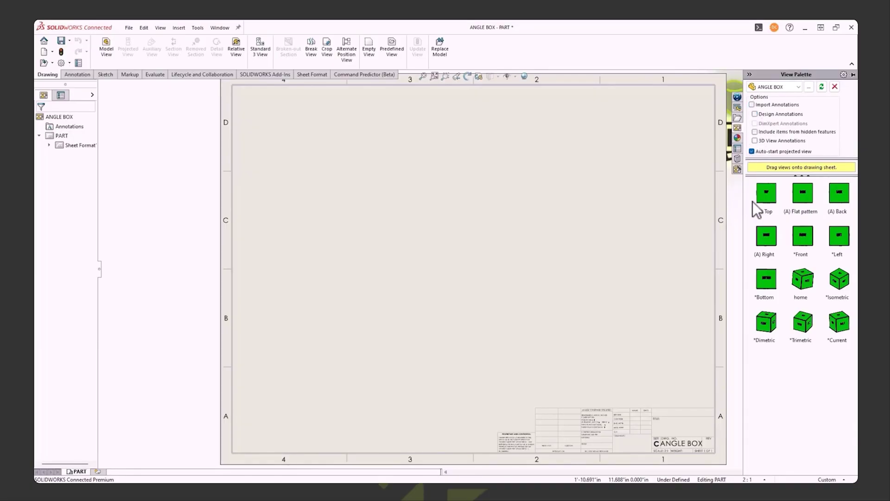
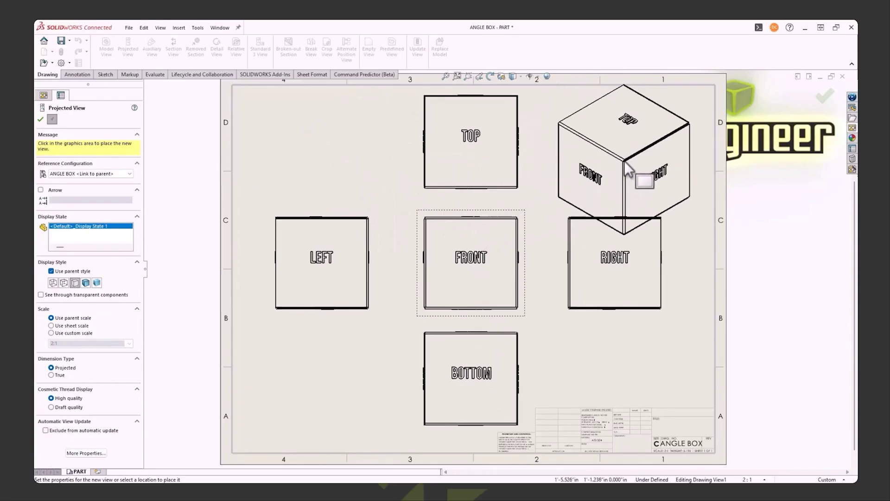
# Step: Place an isometric projected view of the front view in the sheet's upper right area and end view placement
pyautogui.click(621, 171)
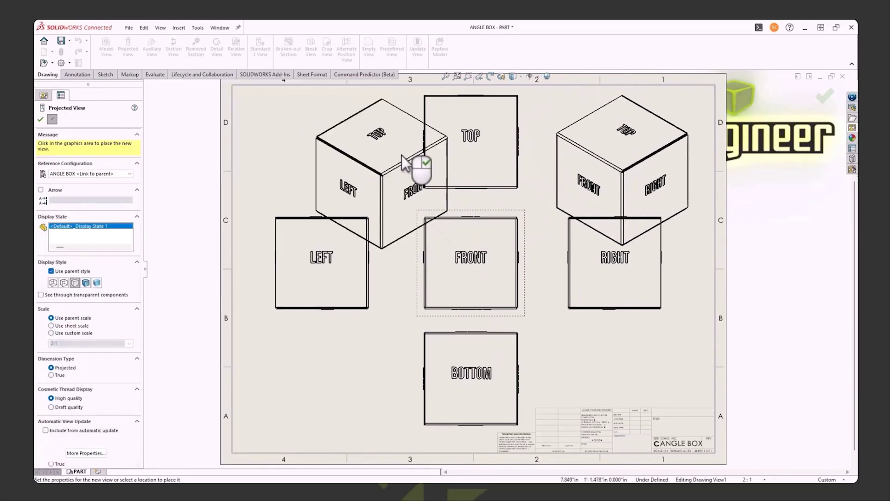
pyautogui.press('Escape')
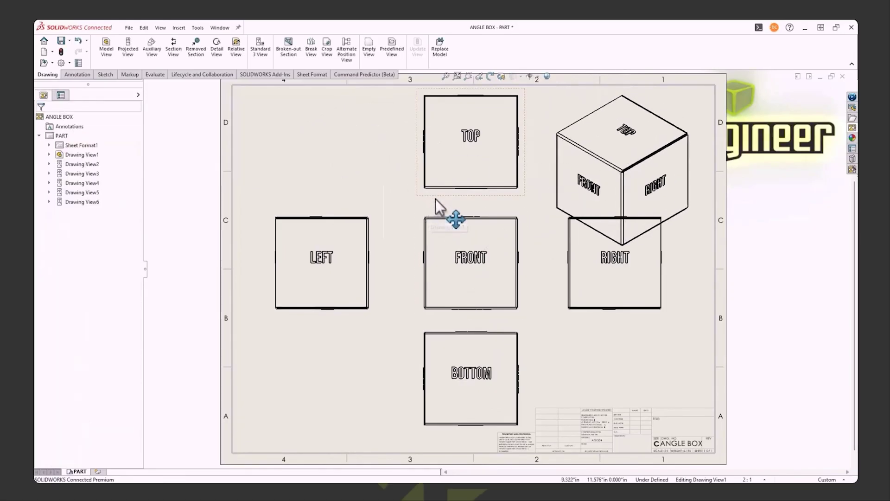
# Step: Space out the views by moving the front view closer to the left view, the right view inward and the isometric view into the upper right corner
pyautogui.moveTo(342, 209); pyautogui.dragTo(344, 167)
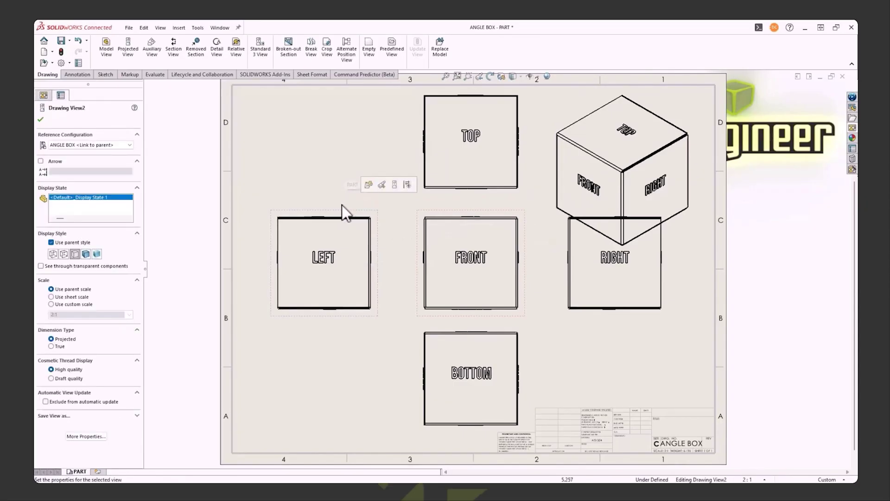
pyautogui.moveTo(346, 214); pyautogui.dragTo(343, 191)
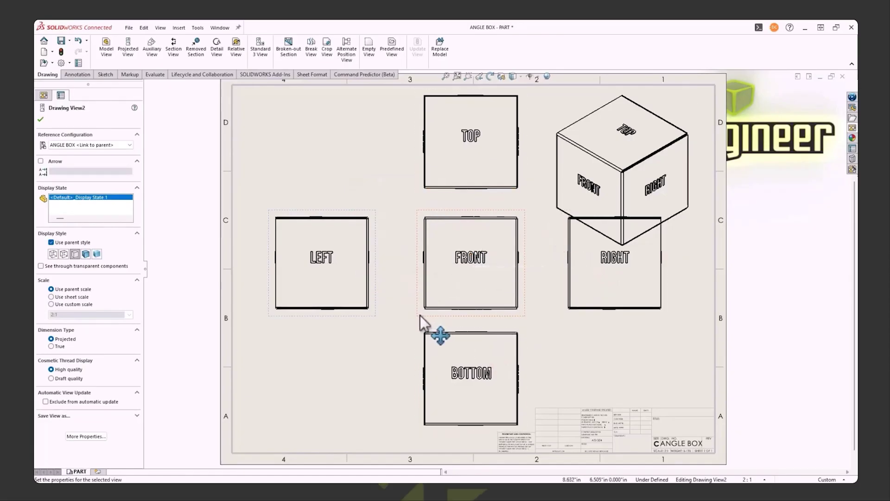
pyautogui.moveTo(435, 310); pyautogui.dragTo(398, 317)
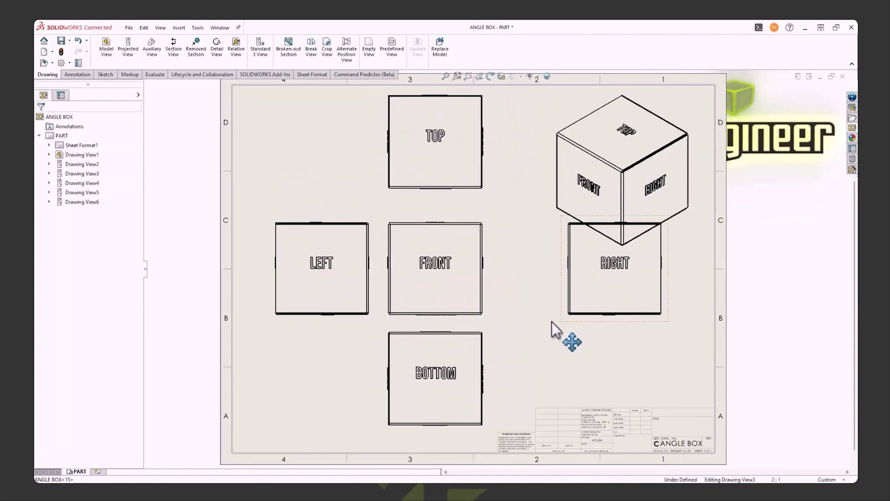
pyautogui.moveTo(552, 322); pyautogui.dragTo(506, 322)
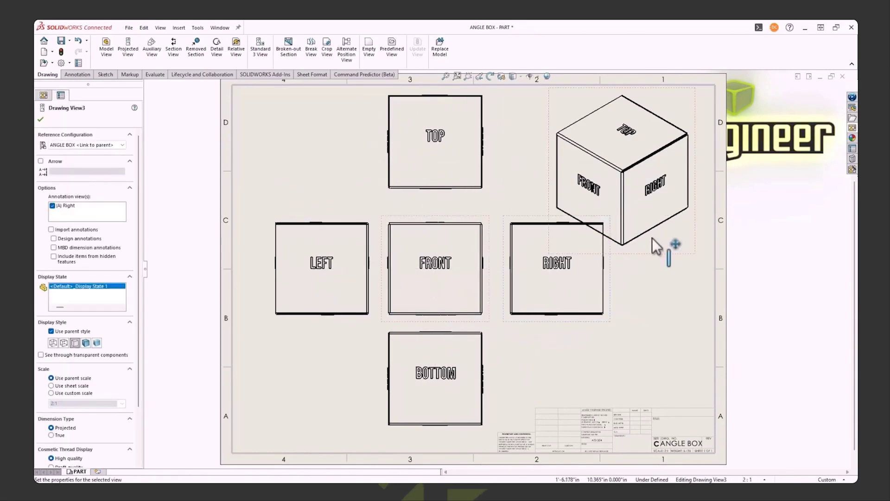
pyautogui.moveTo(652, 256); pyautogui.dragTo(674, 249)
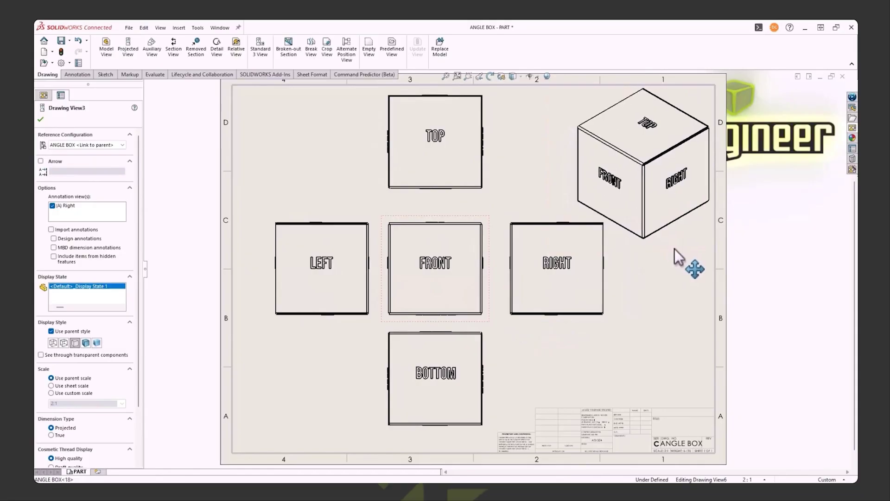
pyautogui.click(571, 358)
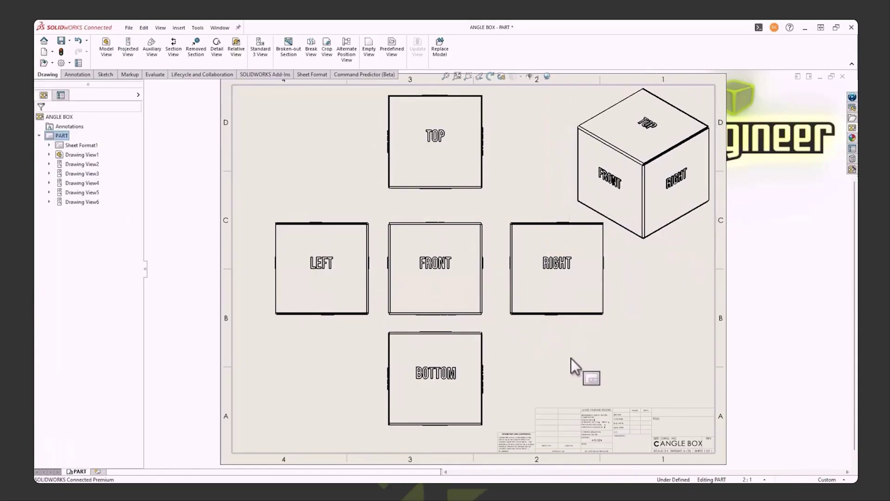
# Step: Set the isometric view's display style to Shaded With Edges
pyautogui.click(624, 171)
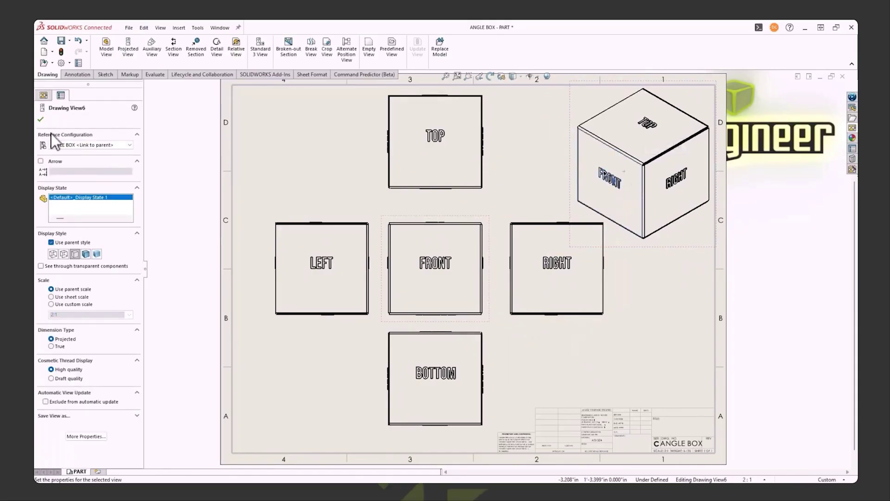
pyautogui.click(86, 254)
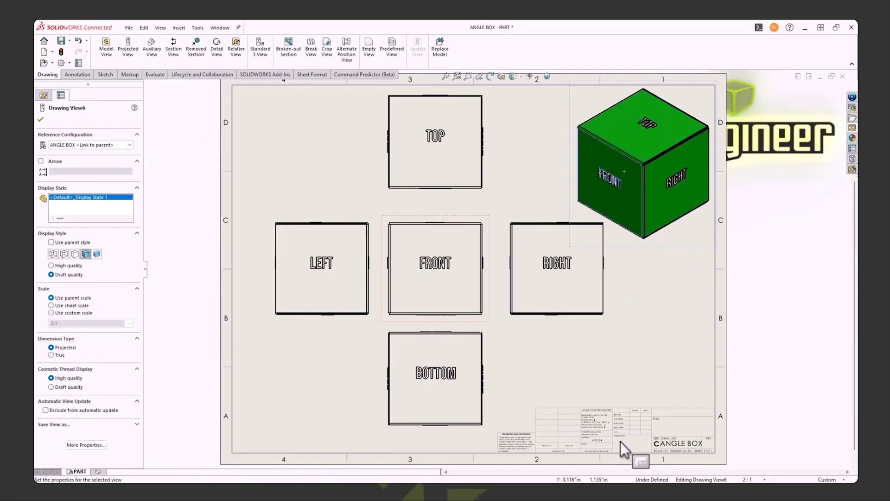
pyautogui.click(41, 119)
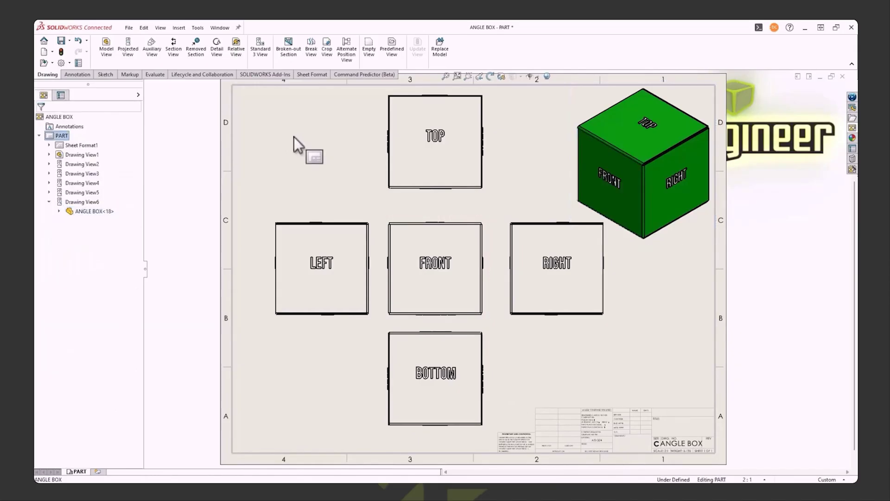
pyautogui.click(852, 130)
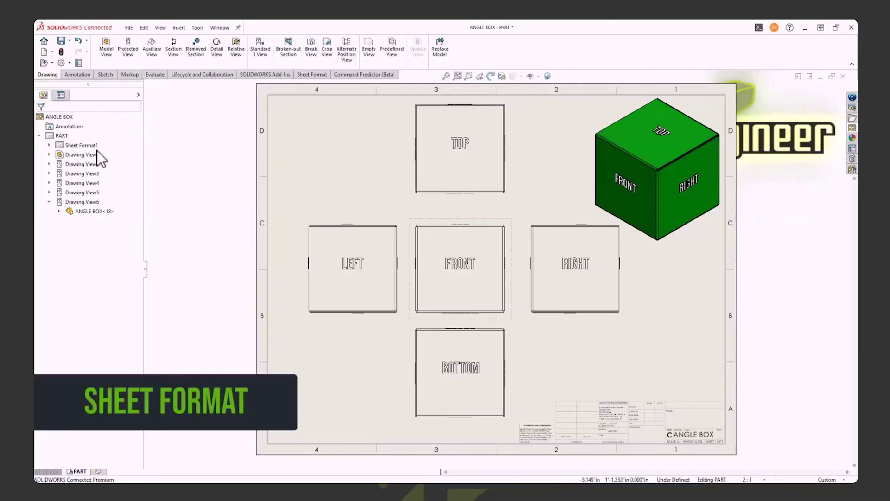
# Step: Check the commands available for Sheet Format1 and review the PART sheet's properties without changing them
pyautogui.rightClick(83, 147)
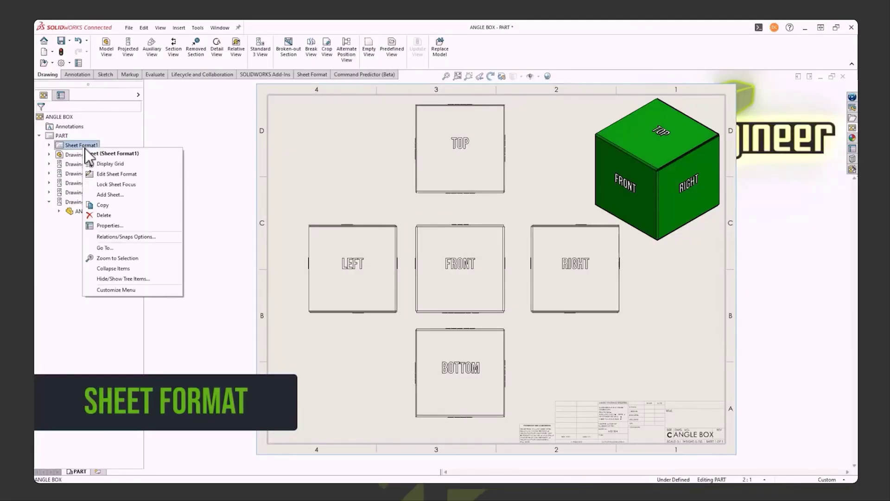
pyautogui.click(63, 137)
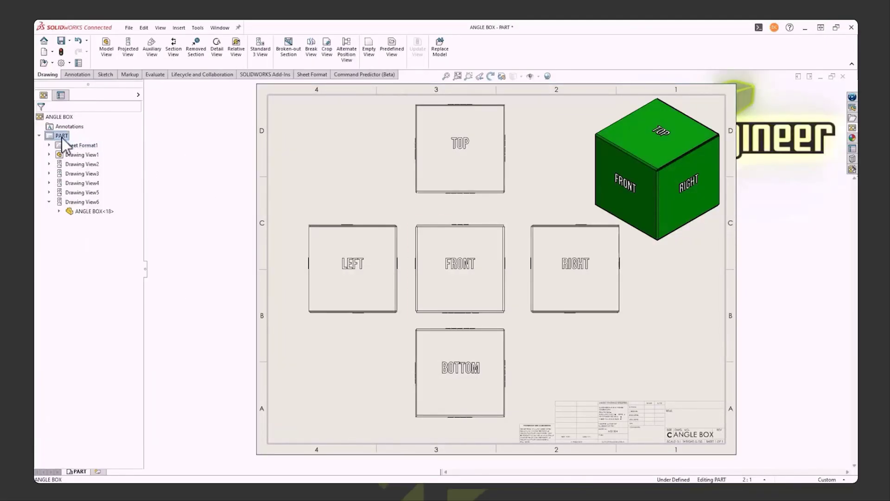
pyautogui.rightClick(62, 136)
pyautogui.click(93, 214)
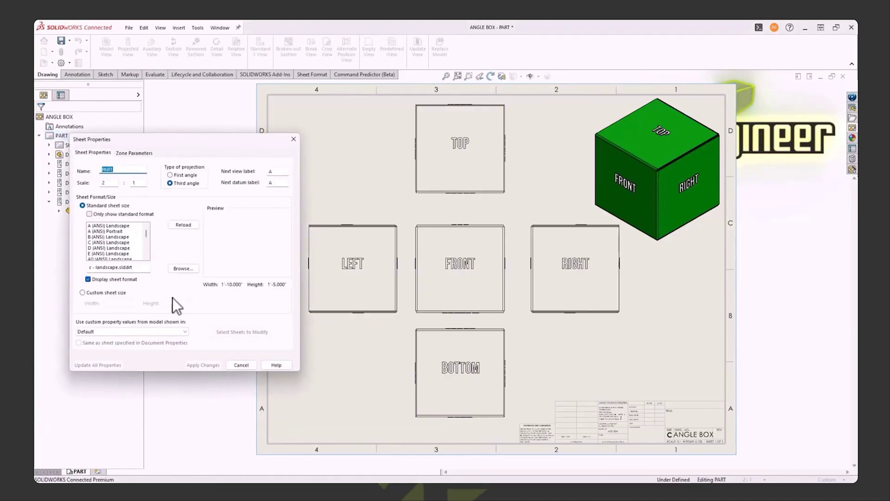
pyautogui.click(246, 366)
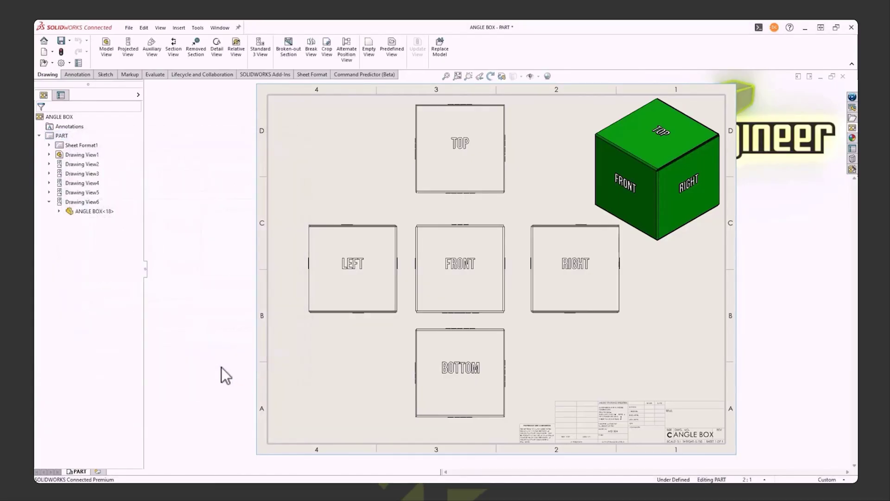
# Step: Enter sheet format editing and return to the drawing sheet twice, once through each way of leaving it
pyautogui.rightClick(71, 146)
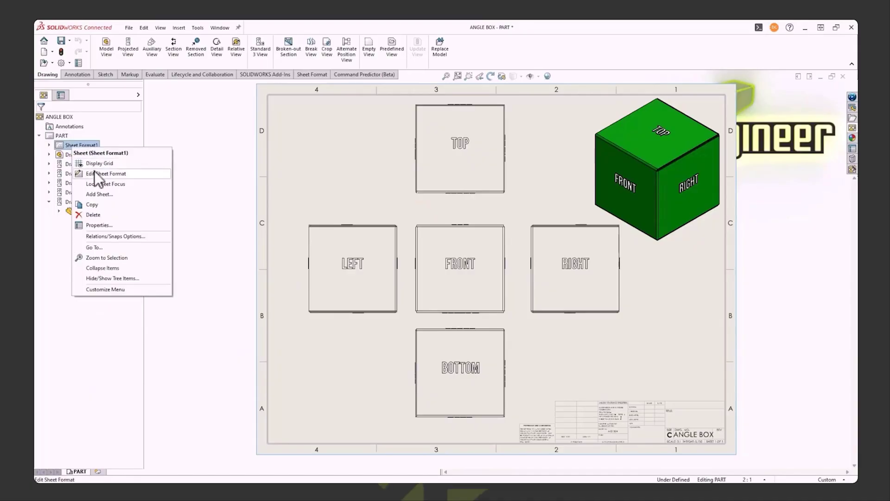
pyautogui.click(94, 174)
pyautogui.rightClick(94, 147)
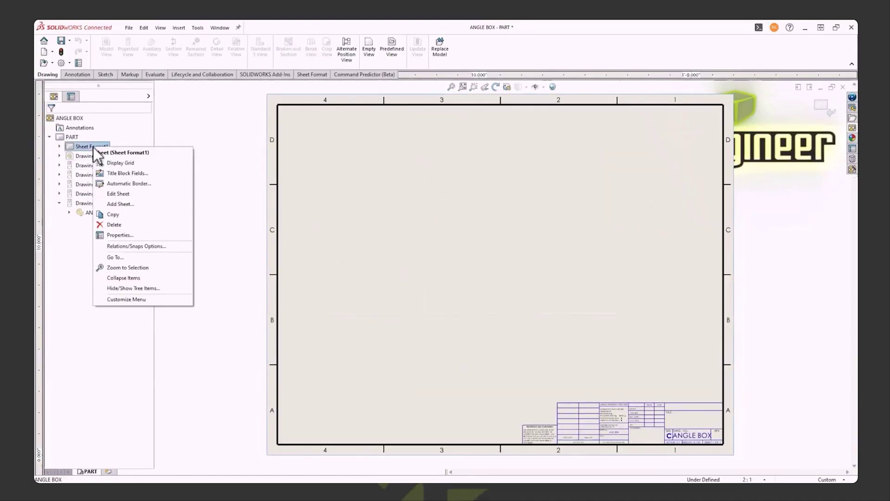
pyautogui.click(120, 194)
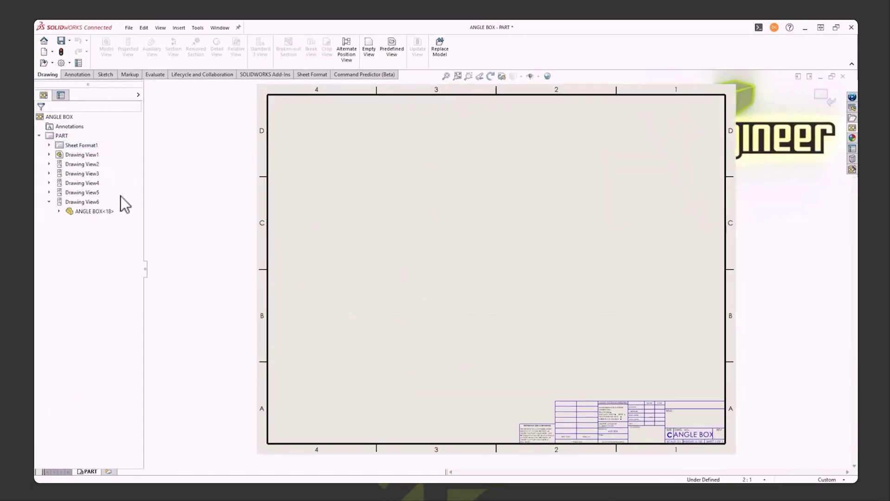
pyautogui.rightClick(79, 146)
pyautogui.click(109, 172)
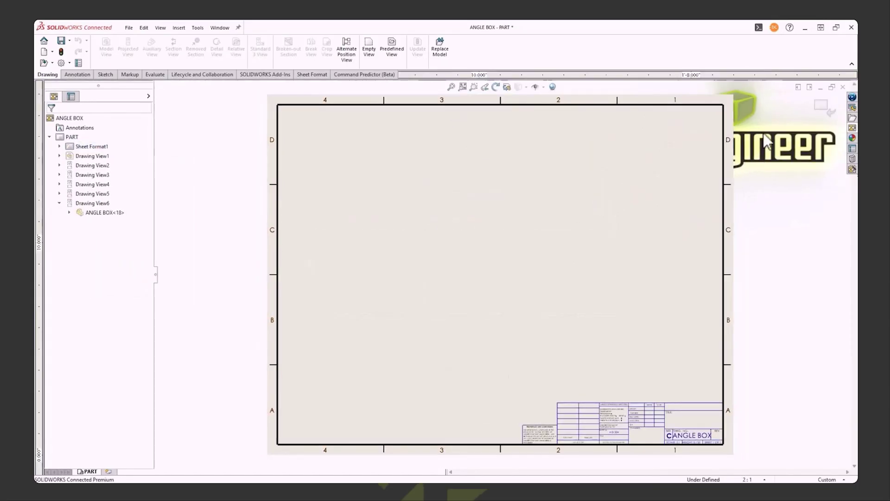
pyautogui.click(822, 105)
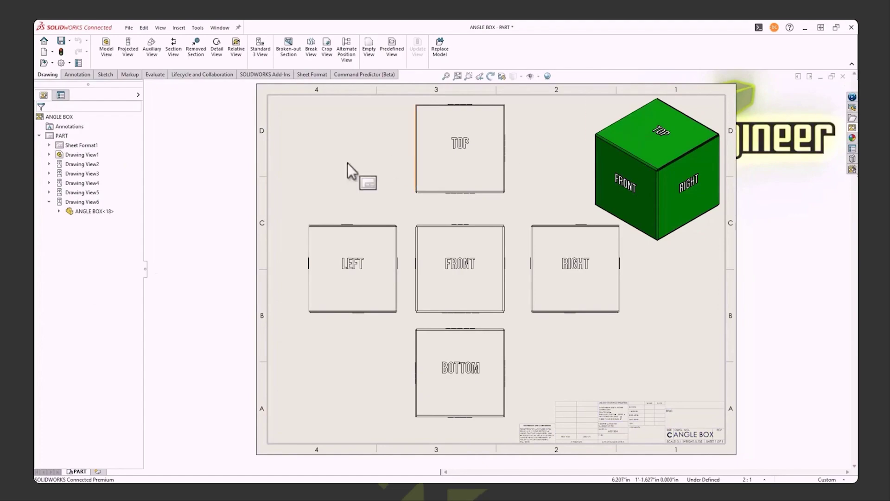
# Step: Open the PART sheet's format for editing
pyautogui.rightClick(86, 146)
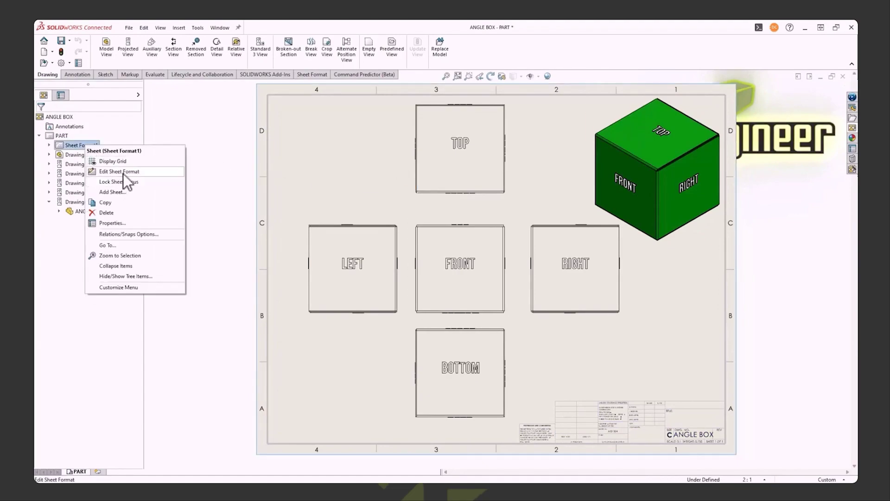
pyautogui.click(121, 172)
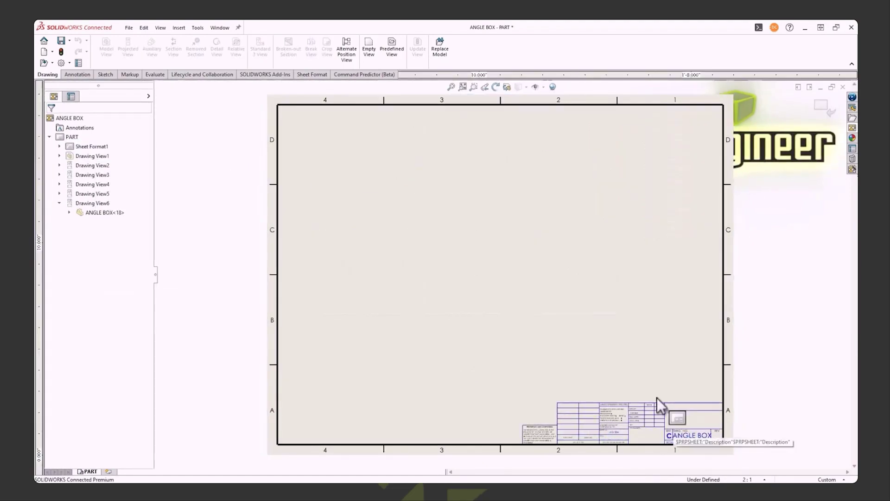
# Step: Sketch two connected lines enclosing the empty area above the PROPRIETARY AND CONFIDENTIAL box, the horizontal one about 1.64 in long
pyautogui.scroll(-3, 669, 417)
pyautogui.scroll(-2, 611, 353)
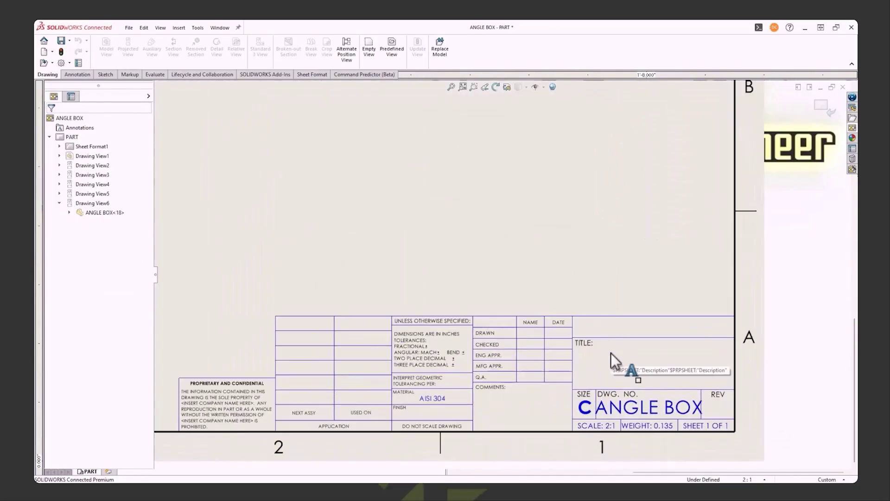
pyautogui.click(320, 316)
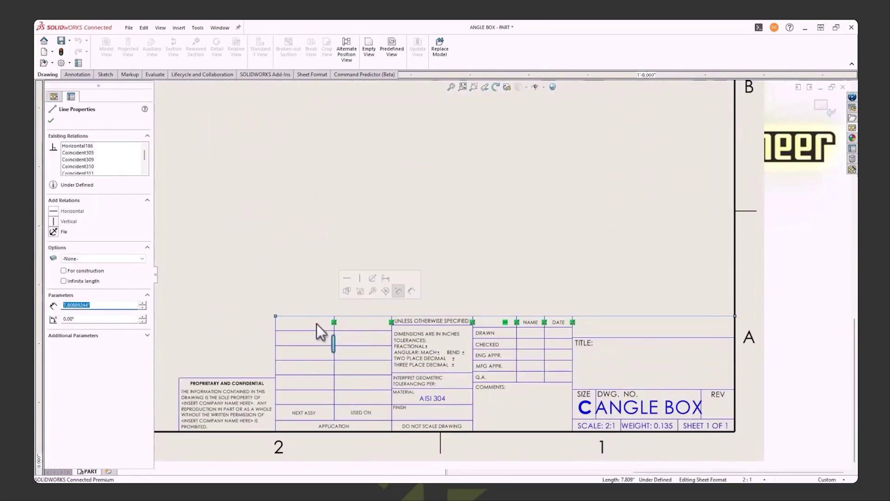
pyautogui.click(308, 294)
pyautogui.click(109, 75)
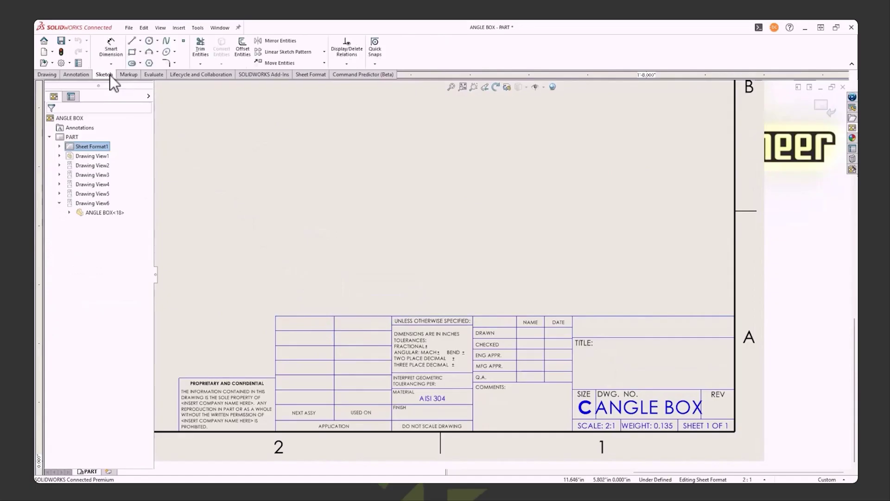
pyautogui.click(133, 42)
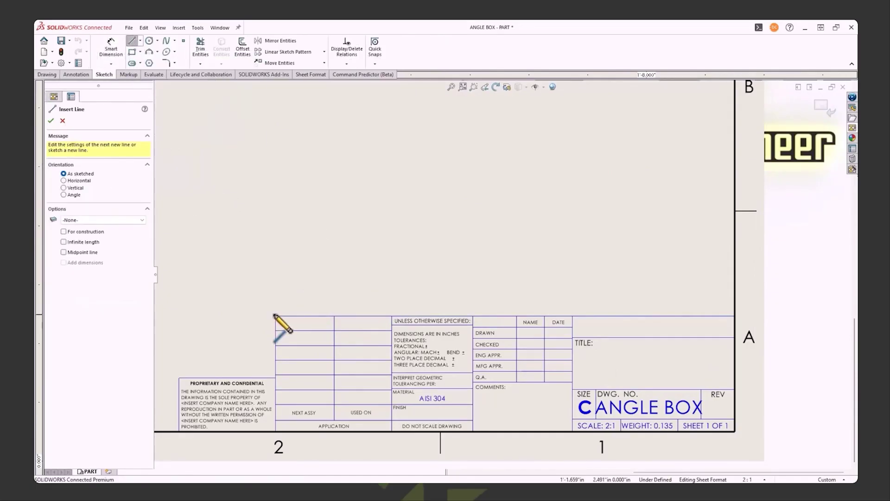
pyautogui.click(275, 315)
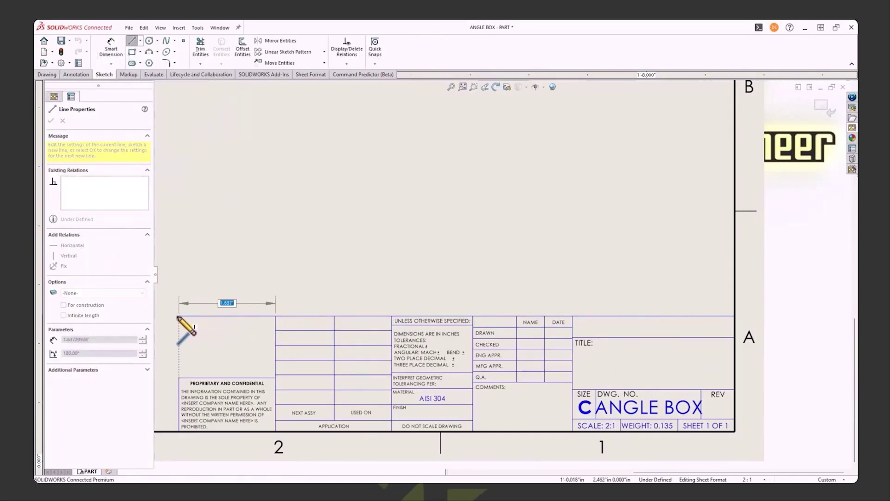
pyautogui.click(179, 316)
pyautogui.click(179, 378)
pyautogui.press('Escape')
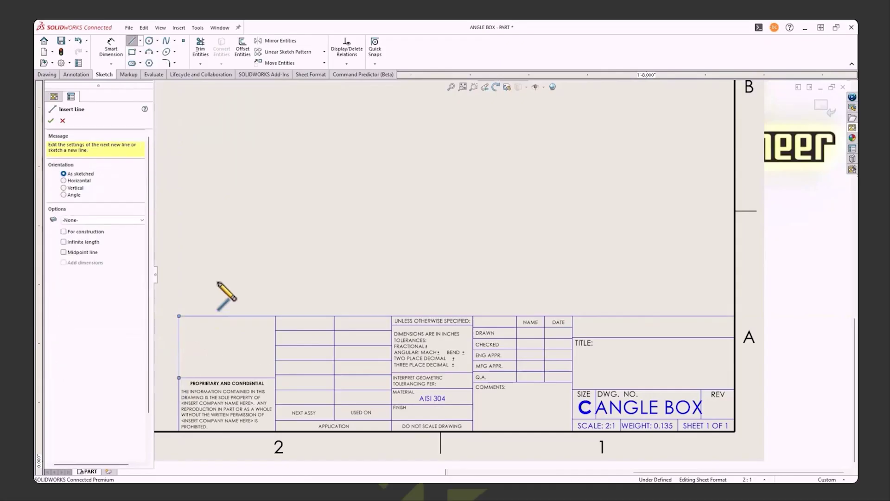
pyautogui.press('Escape')
# Step: Power-trim the two sketched lines and the upper rows of the APPLICATION block out of the title block
pyautogui.click(200, 49)
pyautogui.moveTo(228, 260); pyautogui.dragTo(179, 340)
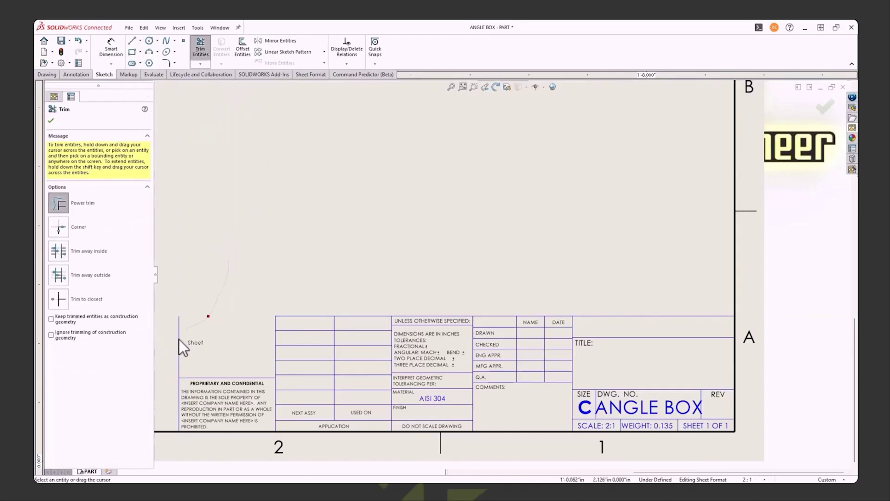
pyautogui.moveTo(241, 360)
pyautogui.mouseDown()
pyautogui.moveTo(279, 368)
pyautogui.moveTo(298, 358)
pyautogui.moveTo(307, 297)
pyautogui.moveTo(336, 315)
pyautogui.moveTo(343, 358)
pyautogui.moveTo(324, 364)
pyautogui.moveTo(274, 338)
pyautogui.mouseUp()
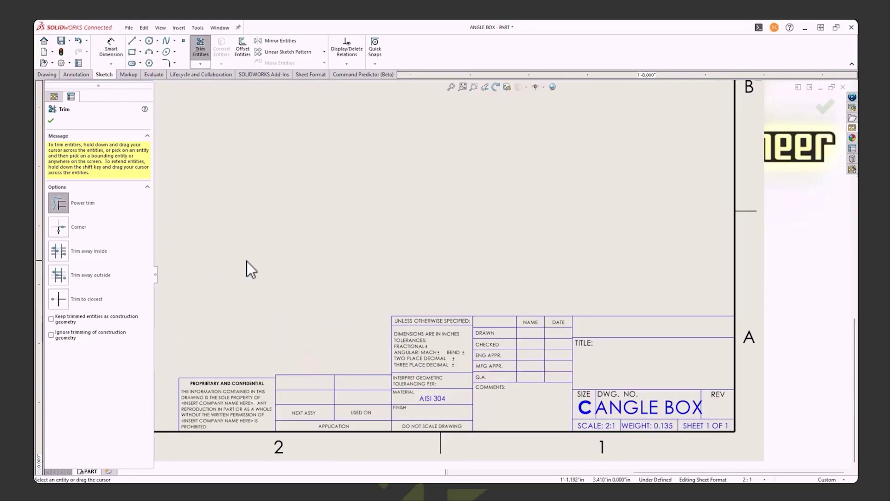
pyautogui.press('Escape')
# Step: Make the adjoining top corners of the PROPRIETARY AND CONFIDENTIAL box and APPLICATION block coincident, and adjust the height of their shared top edge
pyautogui.scroll(-5, 250, 374)
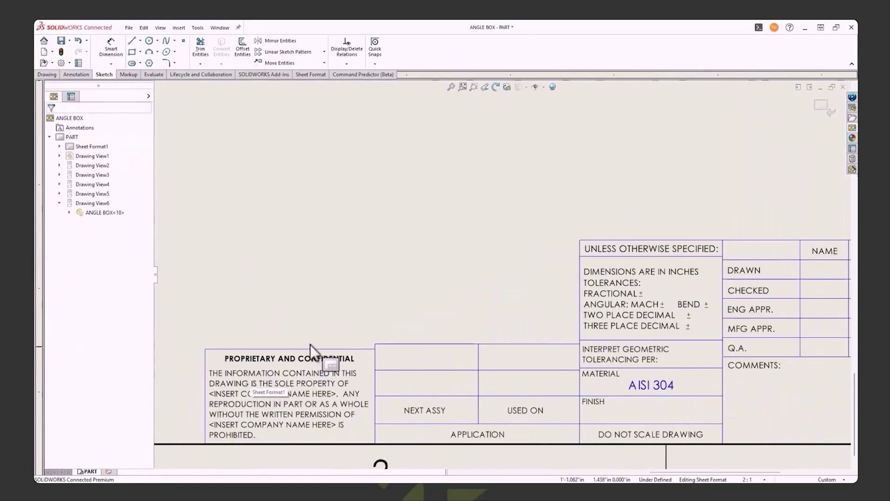
pyautogui.moveTo(310, 348)
pyautogui.mouseDown()
pyautogui.moveTo(310, 329)
pyautogui.moveTo(311, 337)
pyautogui.mouseUp()
pyautogui.click(374, 338)
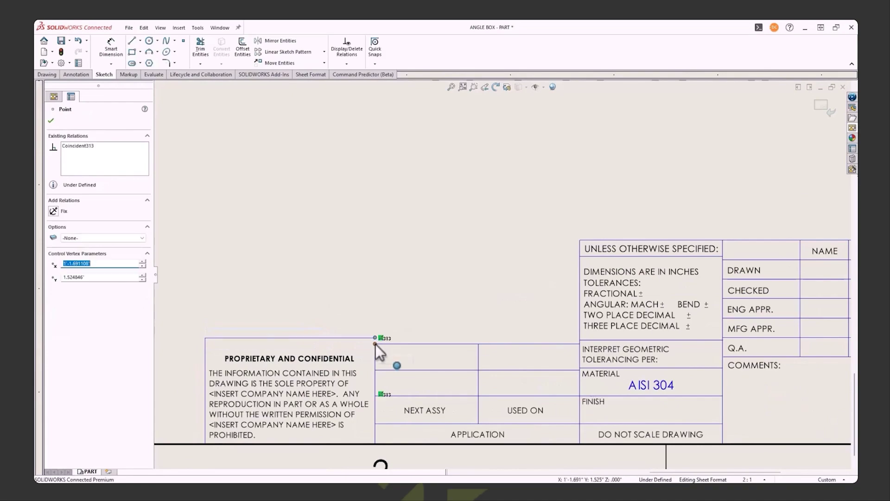
pyautogui.keyDown('ctrl'); pyautogui.click(375, 344); pyautogui.keyUp('ctrl')
pyautogui.click(428, 306)
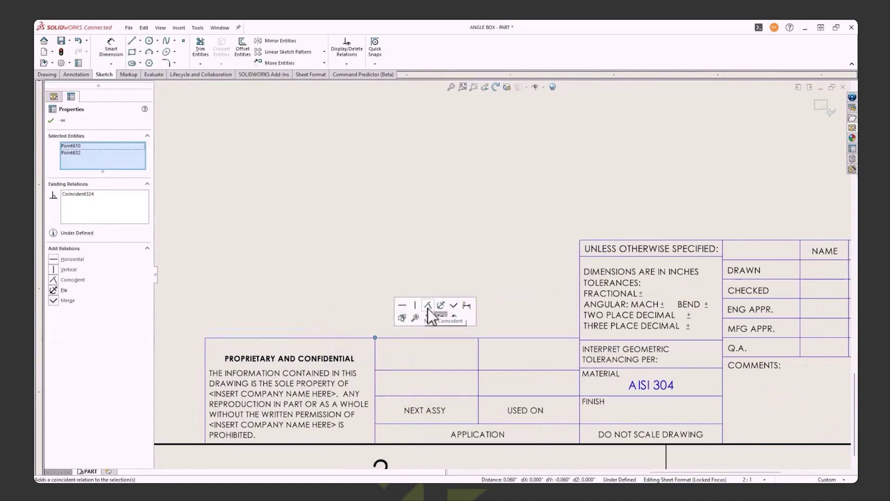
pyautogui.click(349, 289)
pyautogui.moveTo(399, 336)
pyautogui.mouseDown()
pyautogui.moveTo(396, 307)
pyautogui.moveTo(400, 343)
pyautogui.mouseUp()
pyautogui.click(355, 282)
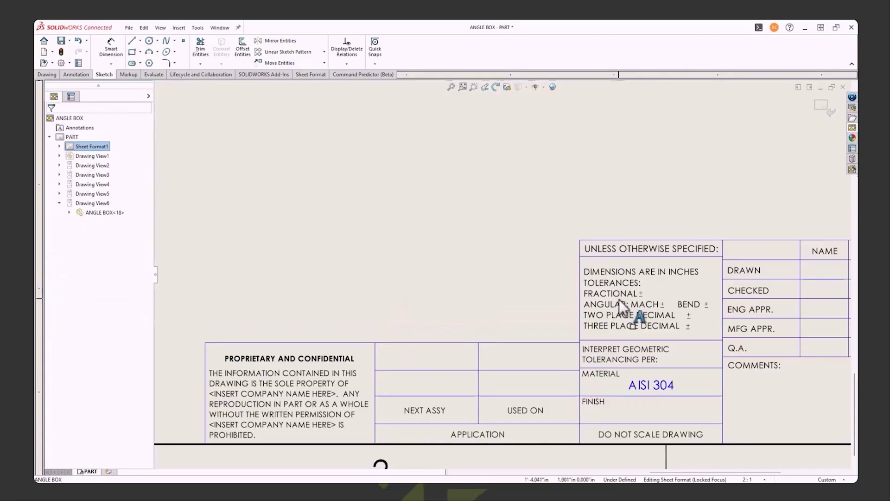
# Step: Link the empty note under TITLE to the Title property of the model in the drawing view specified in Sheet Properties
pyautogui.scroll(5, 619, 301)
pyautogui.scroll(-3, 736, 316)
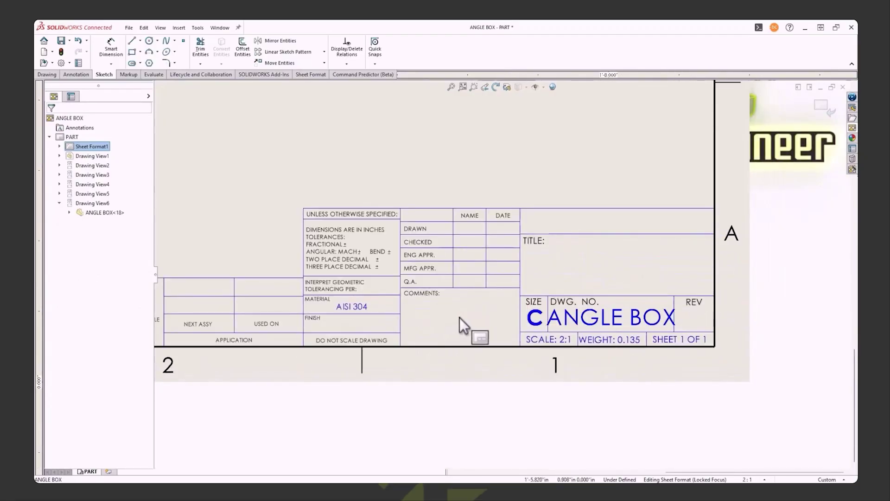
pyautogui.click(594, 265)
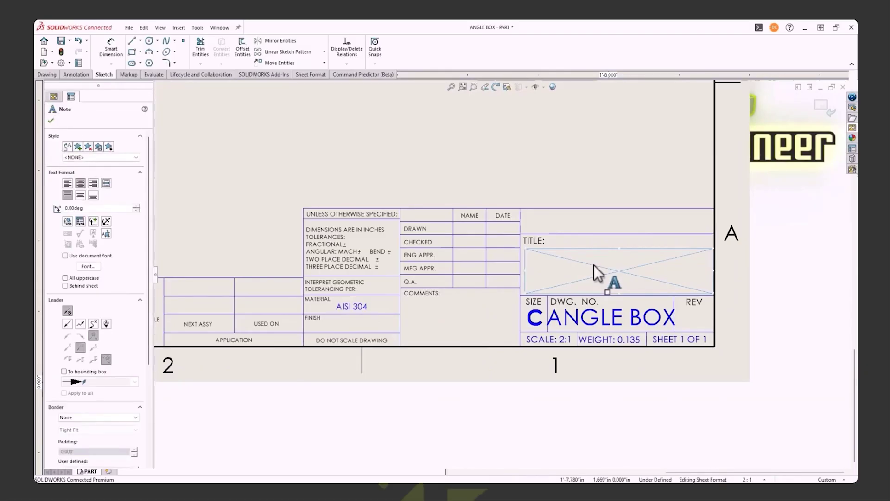
pyautogui.click(79, 221)
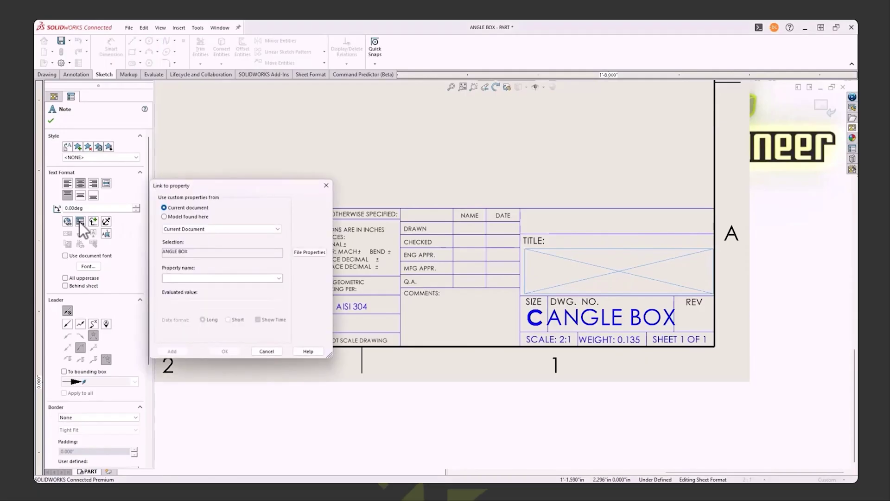
pyautogui.click(164, 217)
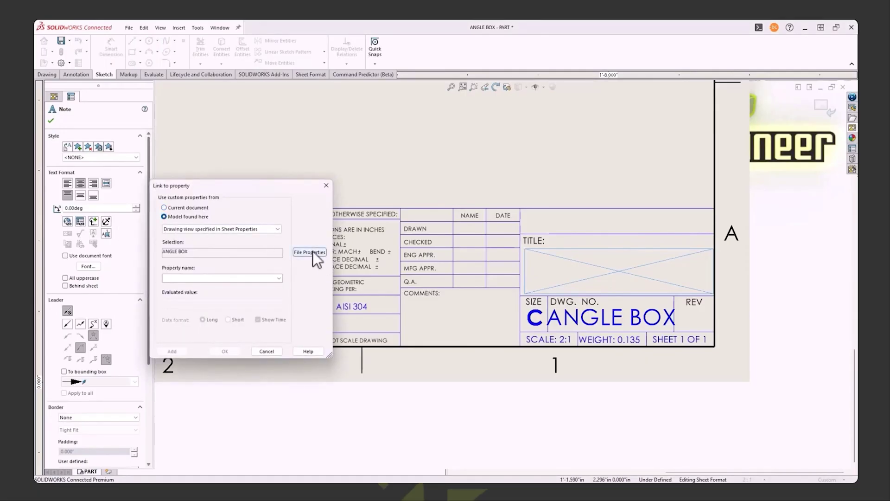
pyautogui.click(279, 278)
pyautogui.click(177, 292)
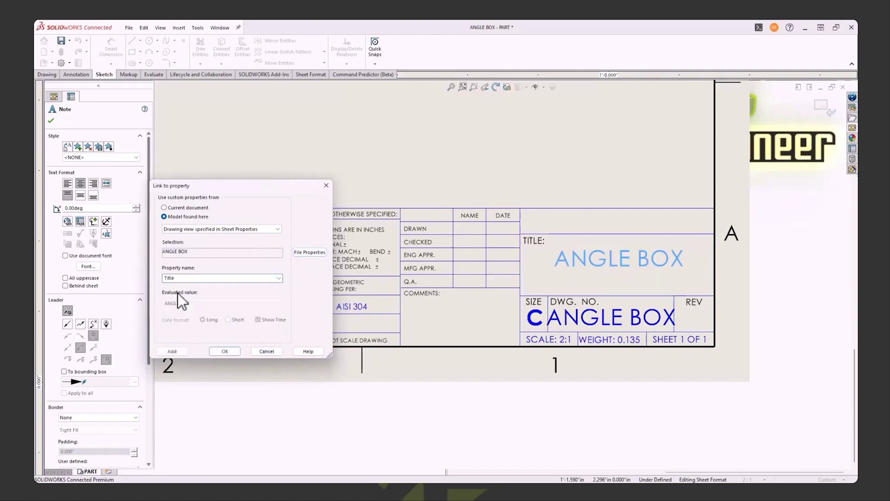
pyautogui.click(224, 351)
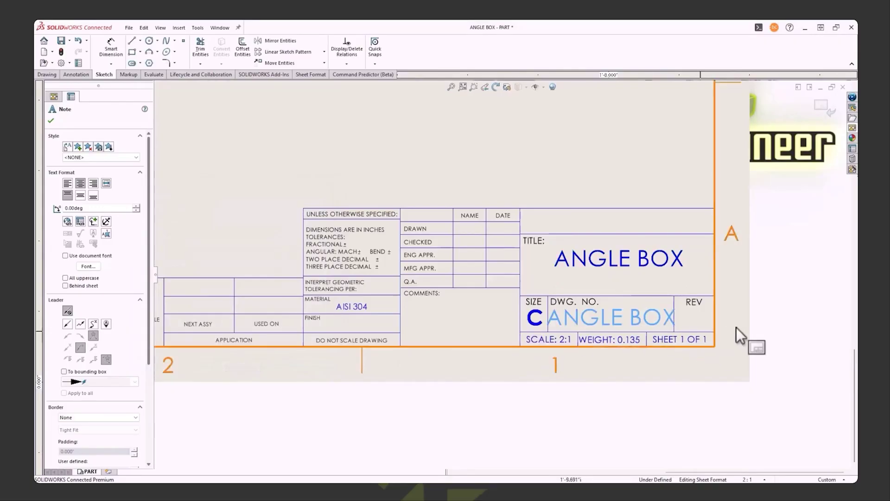
# Step: Link the note under REV to the Revision property of the model specified in Sheet Properties
pyautogui.click(693, 320)
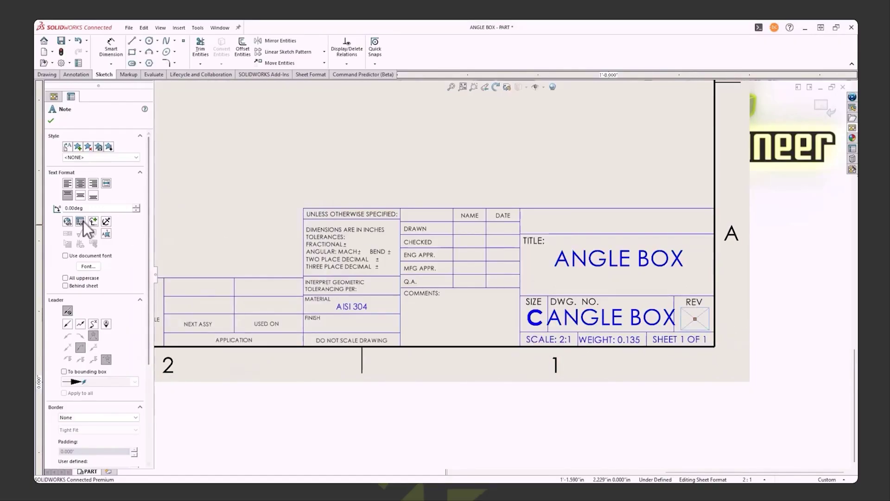
pyautogui.click(80, 221)
pyautogui.click(164, 216)
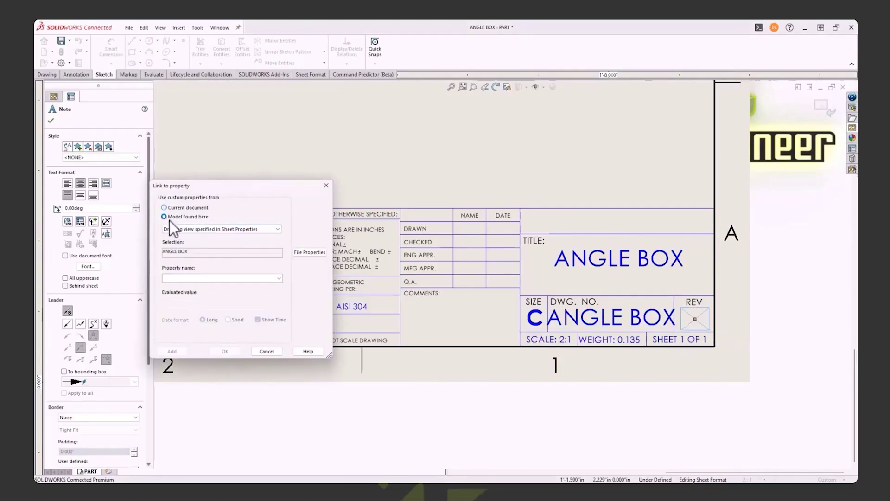
pyautogui.click(280, 278)
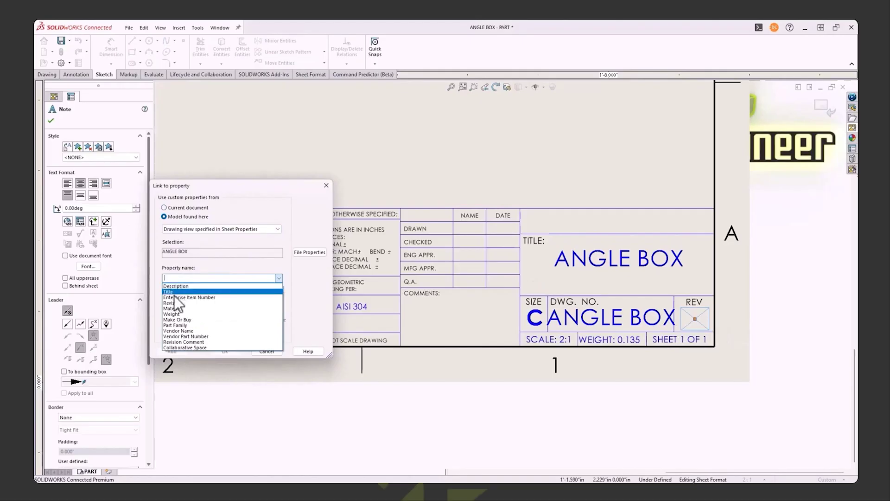
pyautogui.click(174, 304)
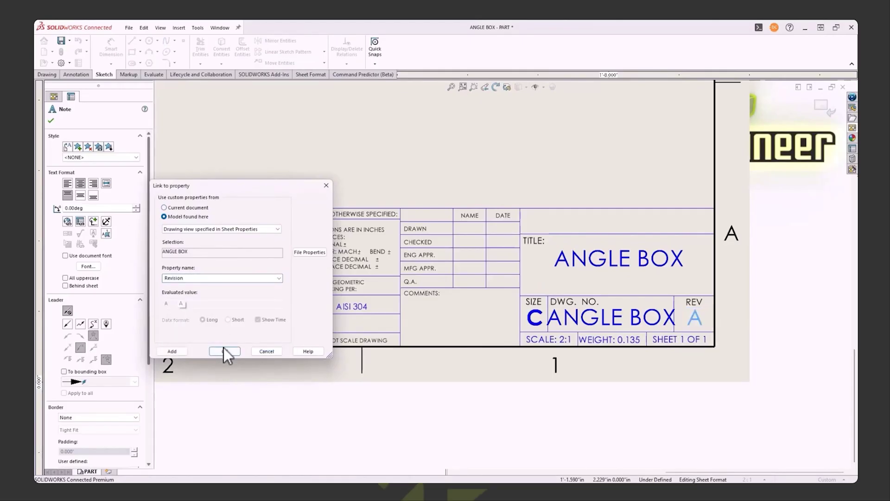
pyautogui.click(224, 351)
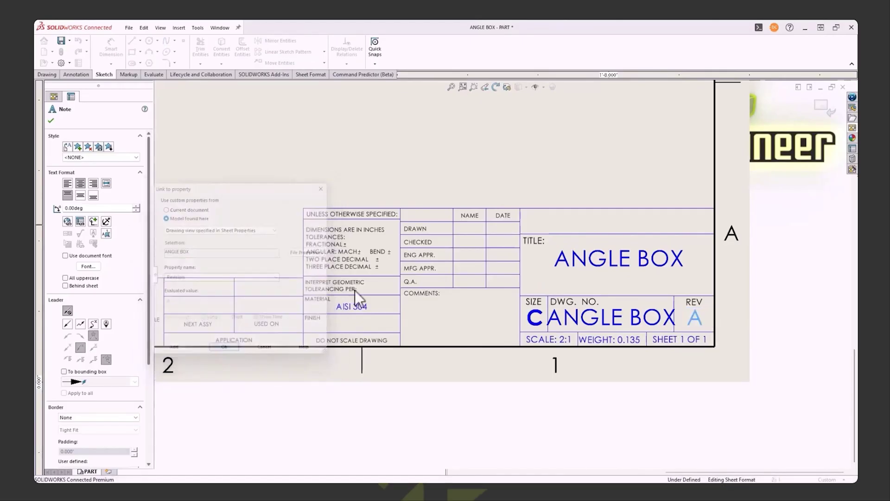
# Step: Start a property link for the name note in the DRAWN row, using the model specified in Sheet Properties as source
pyautogui.click(469, 226)
pyautogui.click(80, 221)
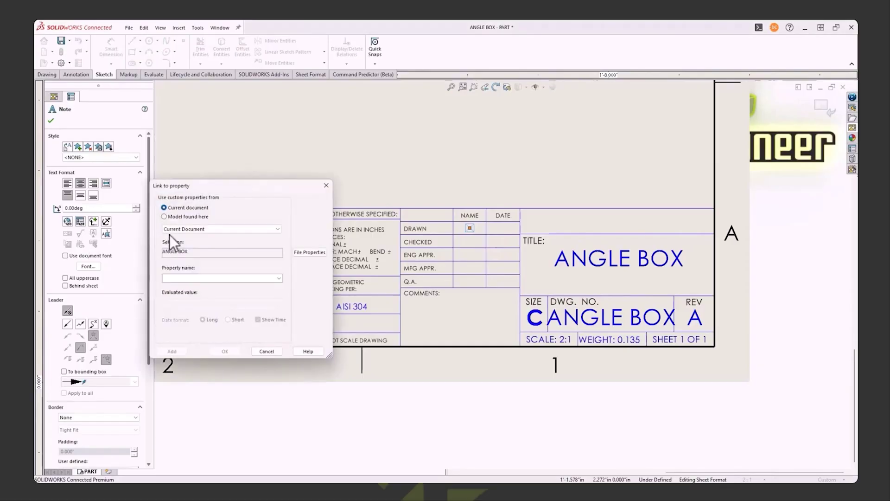
pyautogui.click(164, 216)
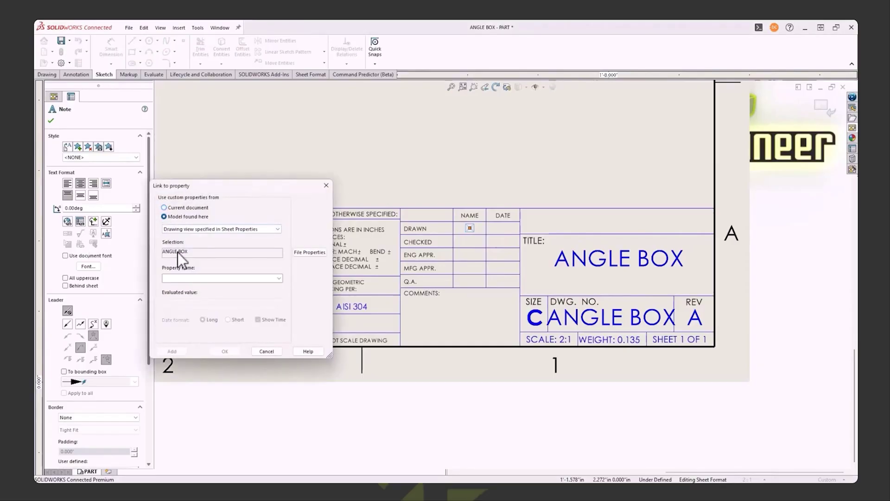
pyautogui.click(191, 278)
pyautogui.click(279, 278)
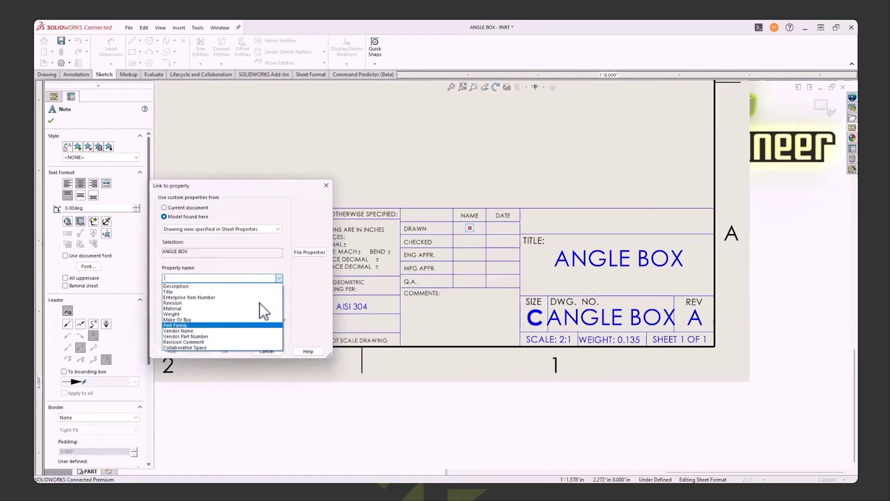
# Step: Add a PartNo text property with the value 1400-01 to the ANGLE BOX model's configuration properties
pyautogui.click(308, 252)
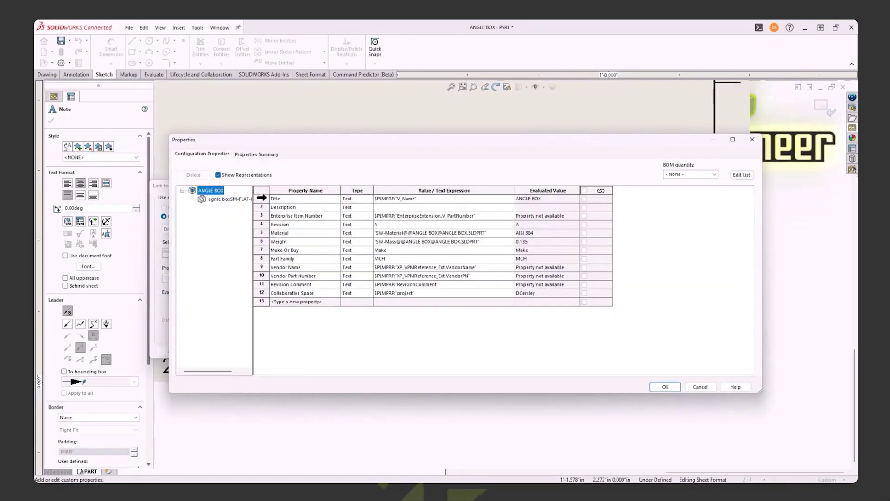
pyautogui.click(278, 301)
pyautogui.click(336, 301)
pyautogui.click(279, 314)
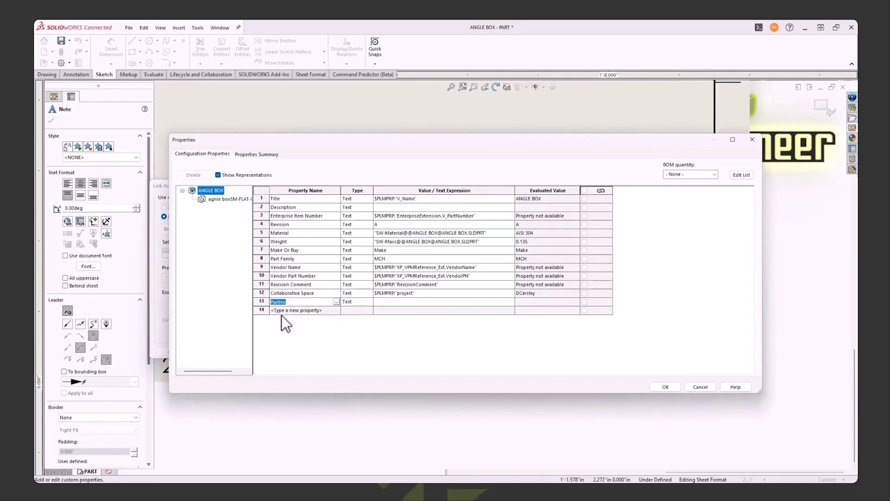
pyautogui.click(390, 302)
pyautogui.write('140')
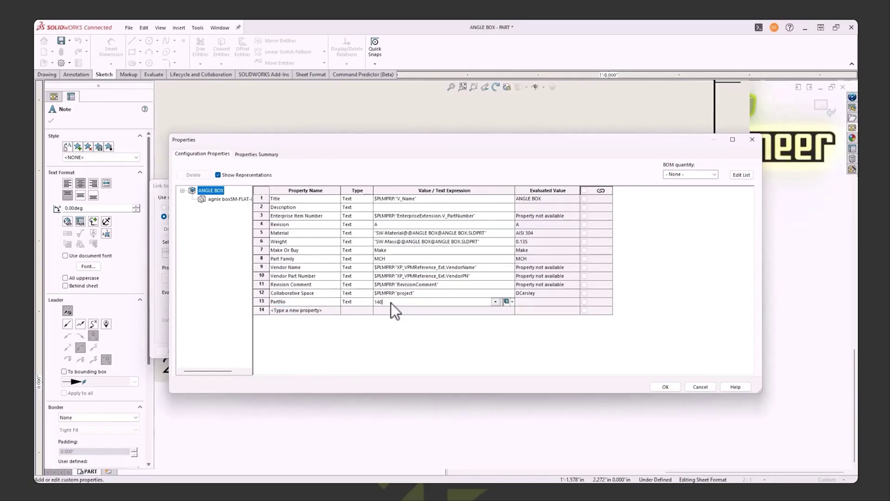
pyautogui.write('0-01')
# Step: Add a DrawnBy text property containing the drafter's initials to the ANGLE BOX model and accept the properties
pyautogui.click(297, 310)
pyautogui.click(336, 311)
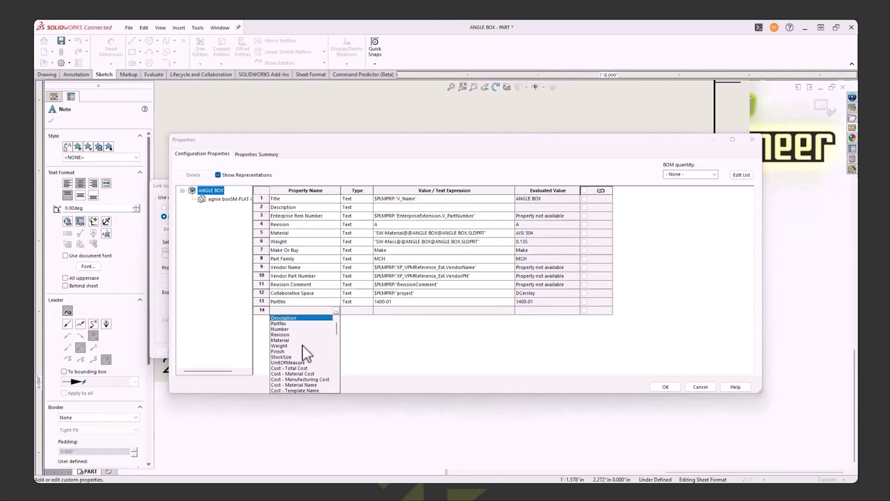
pyautogui.scroll(-5, 302, 345)
pyautogui.scroll(-1, 303, 344)
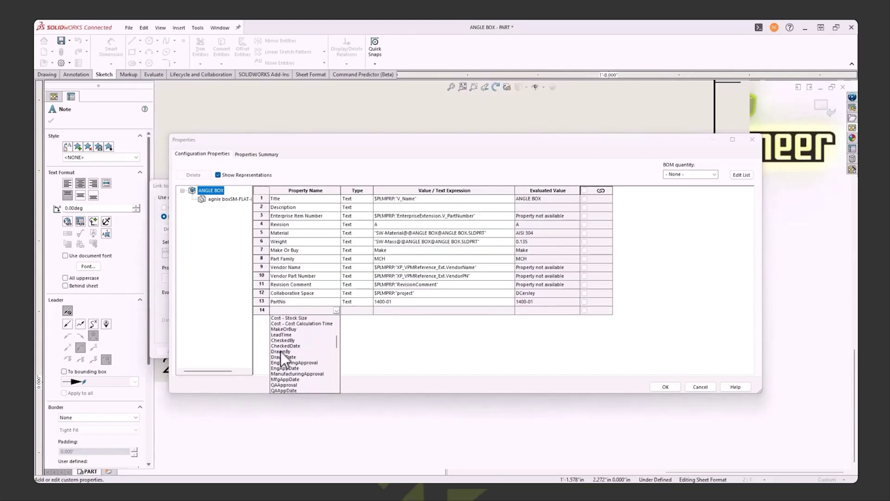
pyautogui.click(280, 351)
pyautogui.click(388, 310)
pyautogui.write('DMC')
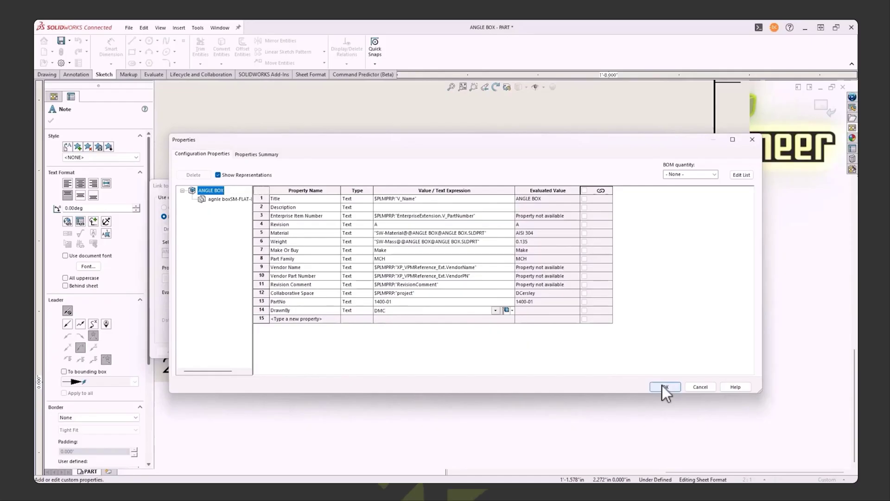
pyautogui.click(663, 386)
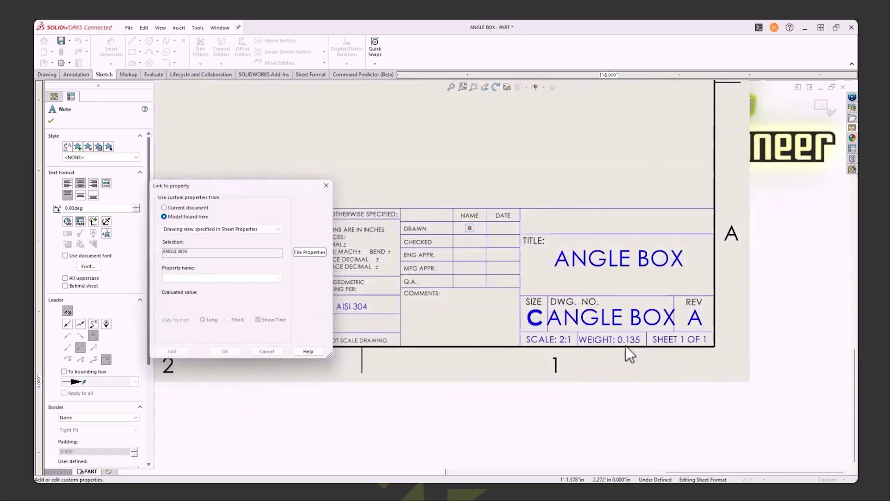
pyautogui.click(279, 278)
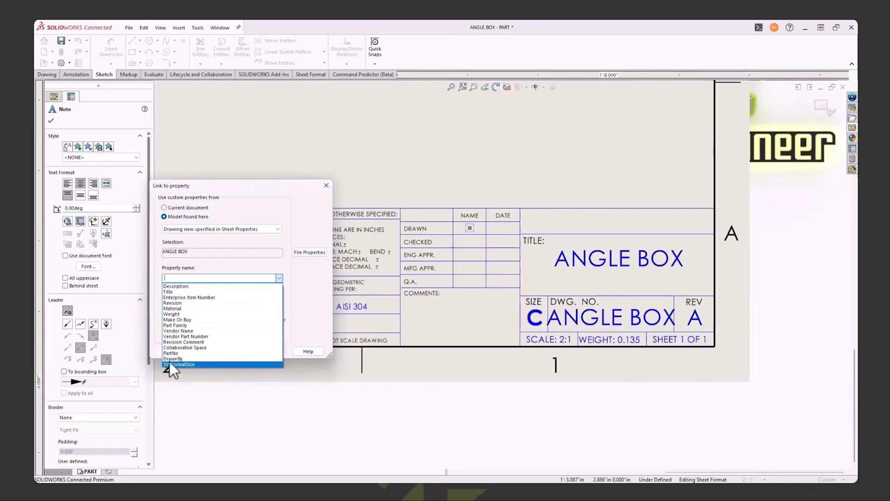
pyautogui.click(432, 213)
pyautogui.click(584, 259)
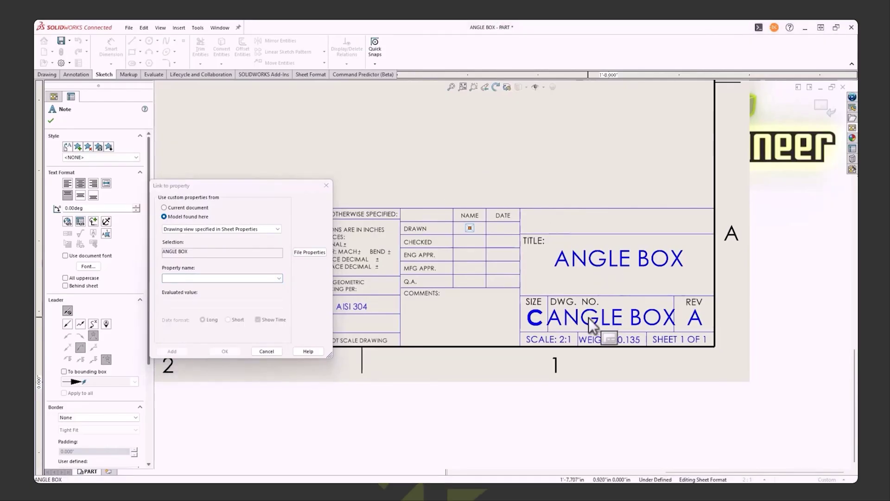
pyautogui.click(269, 351)
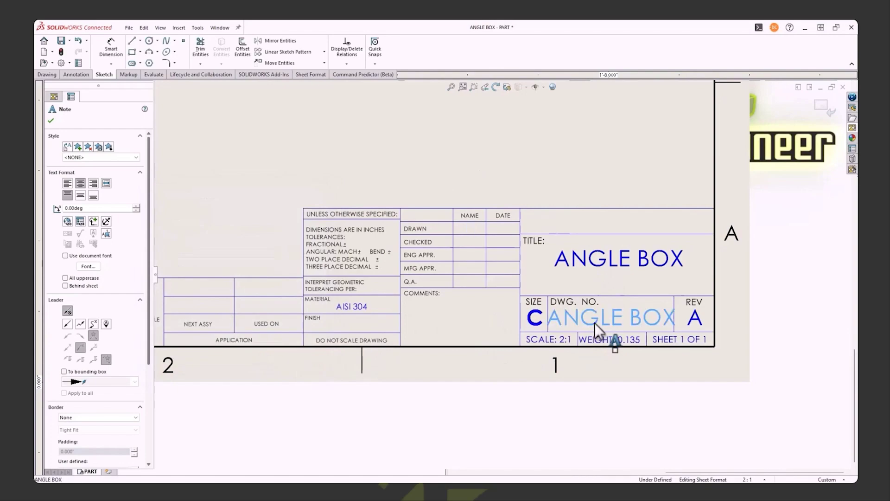
# Step: Link the note under DWG. NO. to the PartNo property of the model specified in Sheet Properties
pyautogui.click(81, 221)
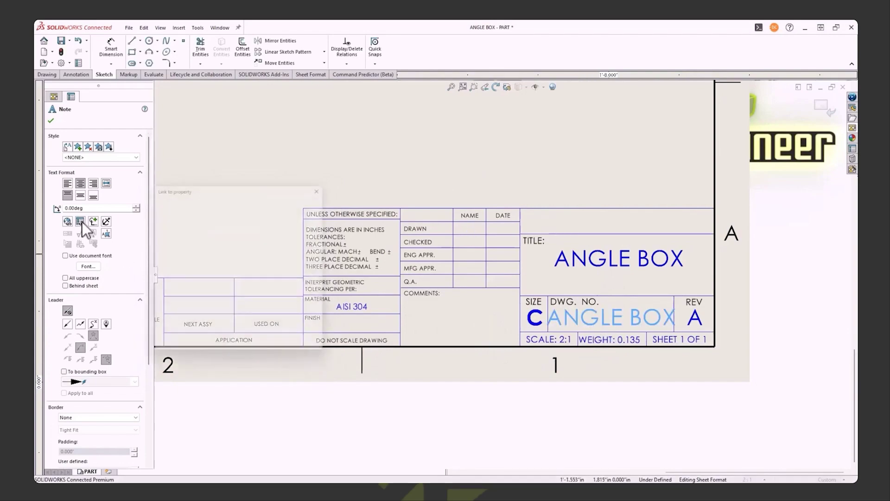
pyautogui.click(164, 216)
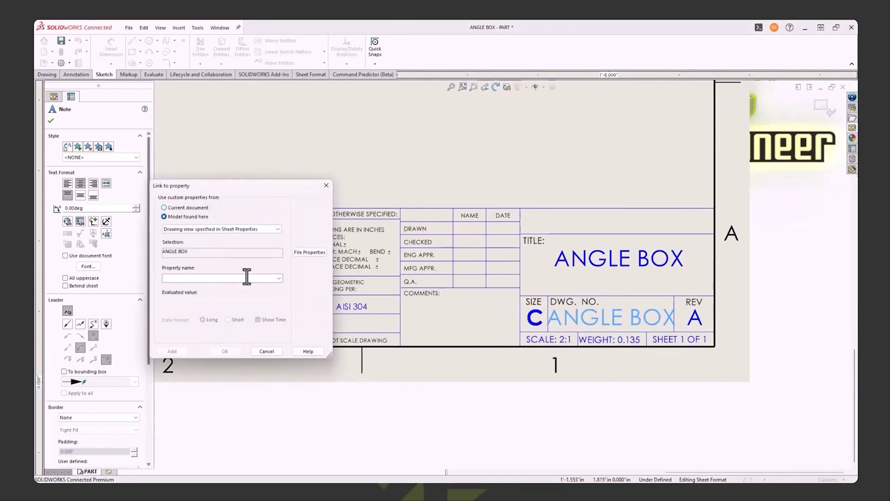
pyautogui.click(279, 278)
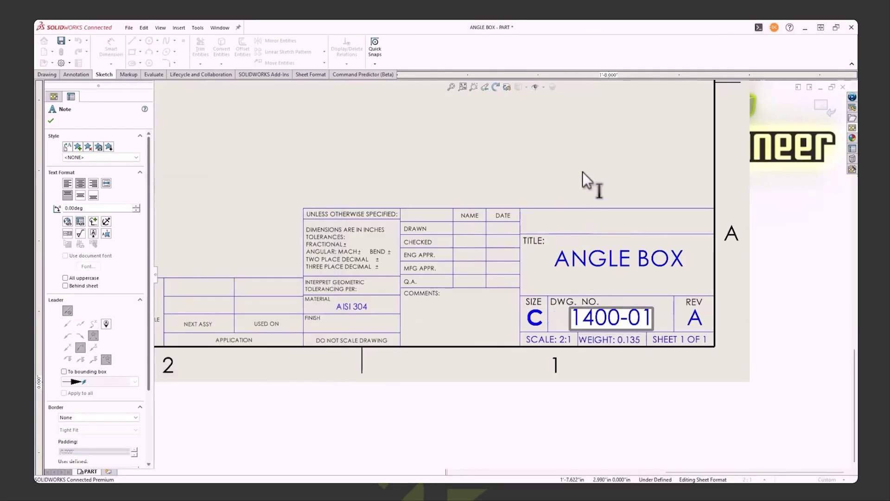
pyautogui.press('Escape')
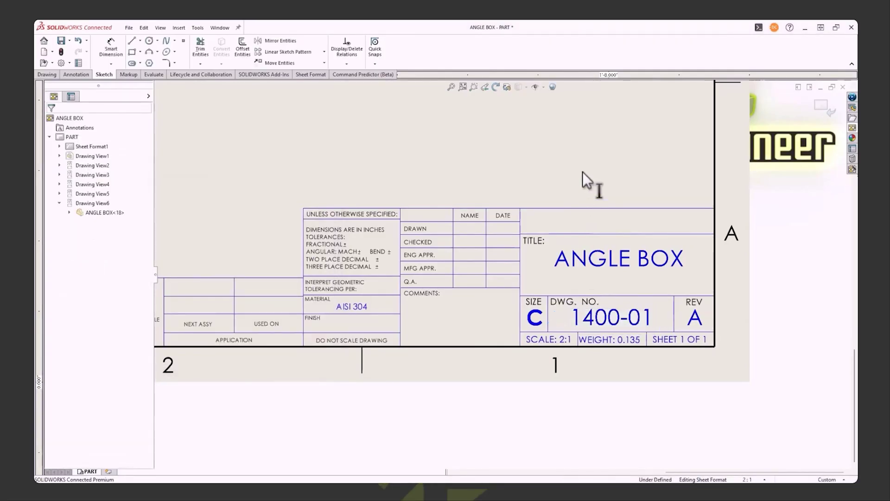
# Step: Link the name note in the DRAWN row to the DrawnBy property of the model specified in Sheet Properties
pyautogui.click(469, 227)
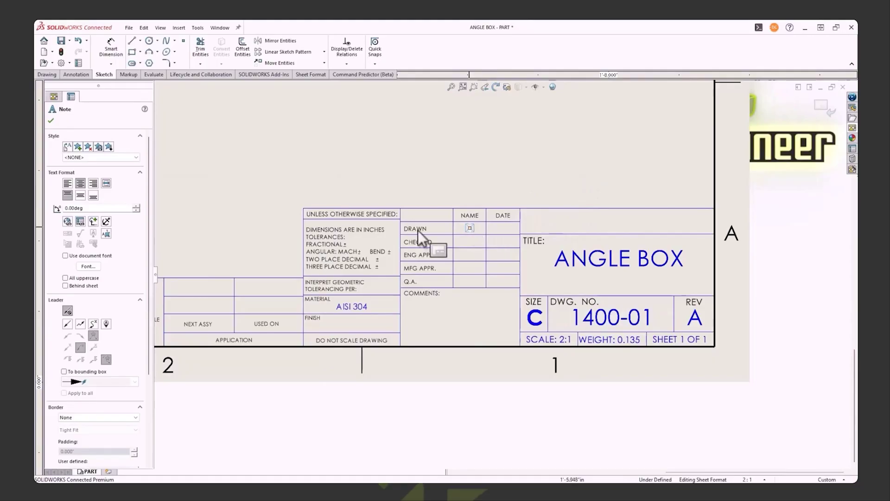
pyautogui.click(69, 221)
pyautogui.click(164, 216)
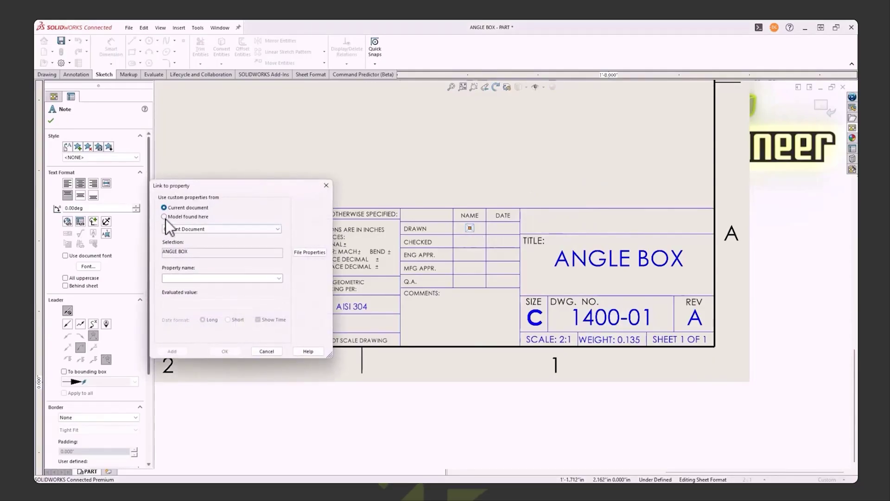
pyautogui.click(196, 278)
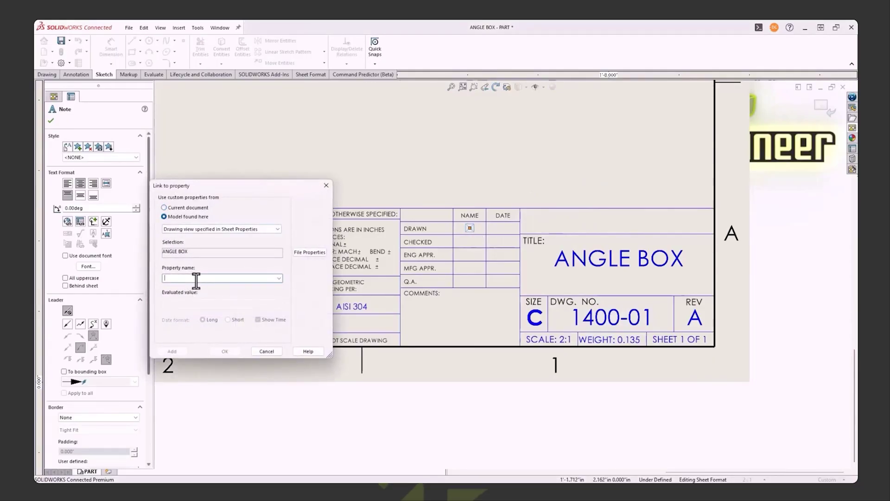
pyautogui.click(278, 278)
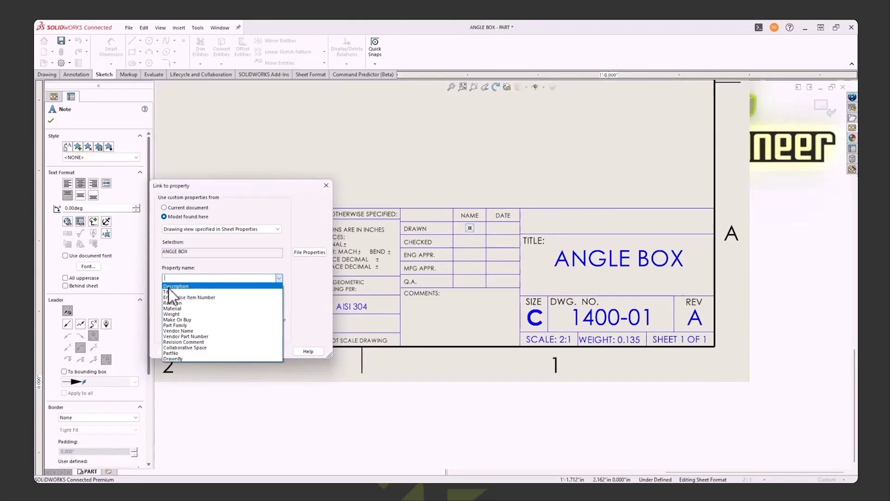
pyautogui.click(173, 358)
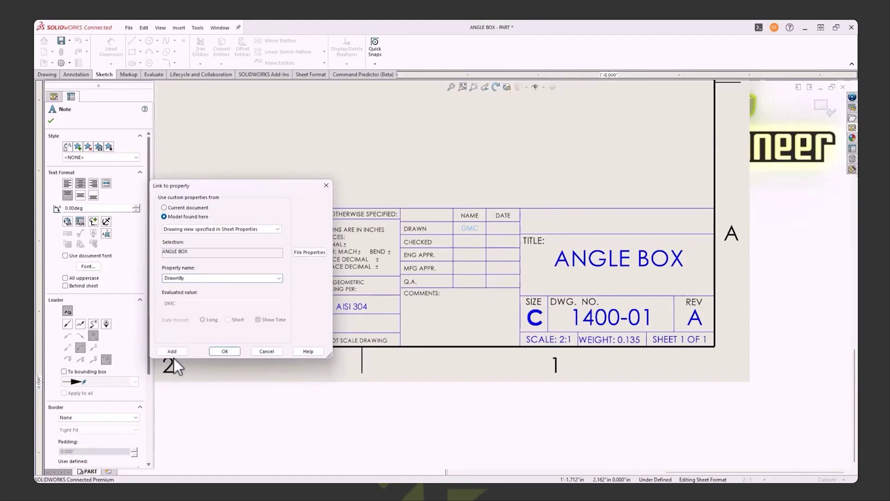
pyautogui.click(225, 351)
# Step: Copy the image dnd-eng-logo.png from the IMAGES folder and paste it into the drawing's sheet format
pyautogui.press('f')
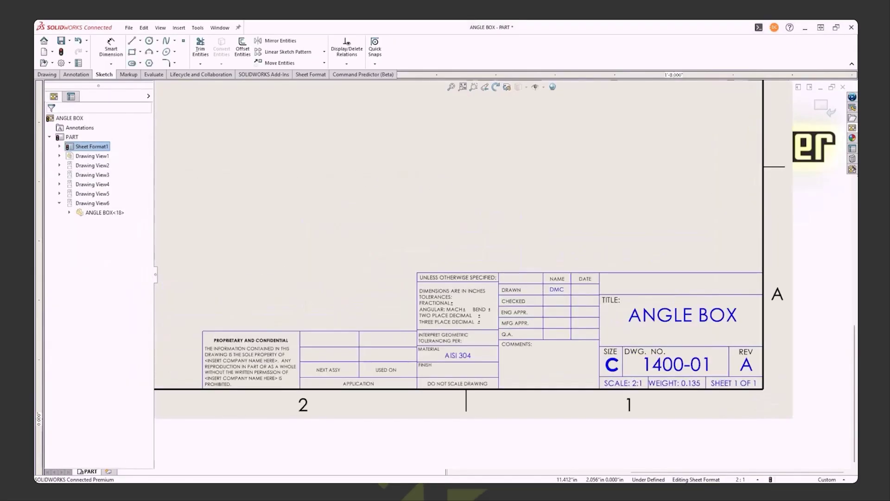
pyautogui.hotkey('alt', 'Tab')
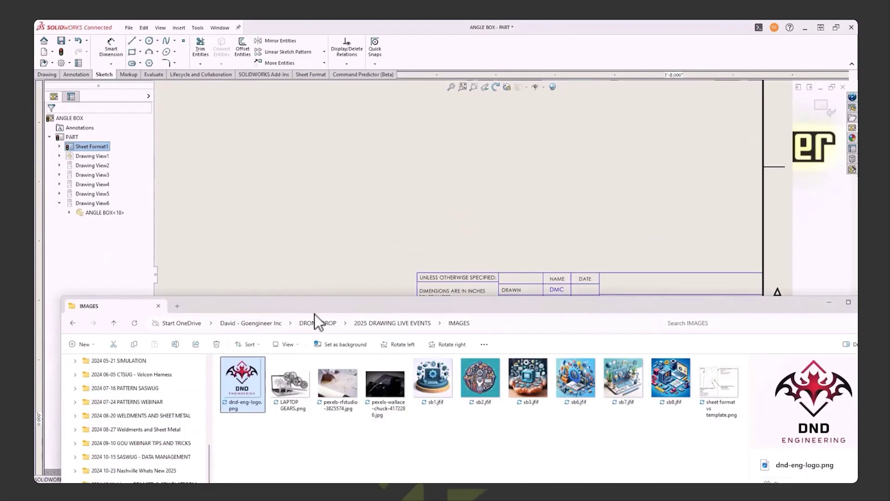
pyautogui.moveTo(319, 309); pyautogui.dragTo(309, 252)
pyautogui.doubleClick(232, 328)
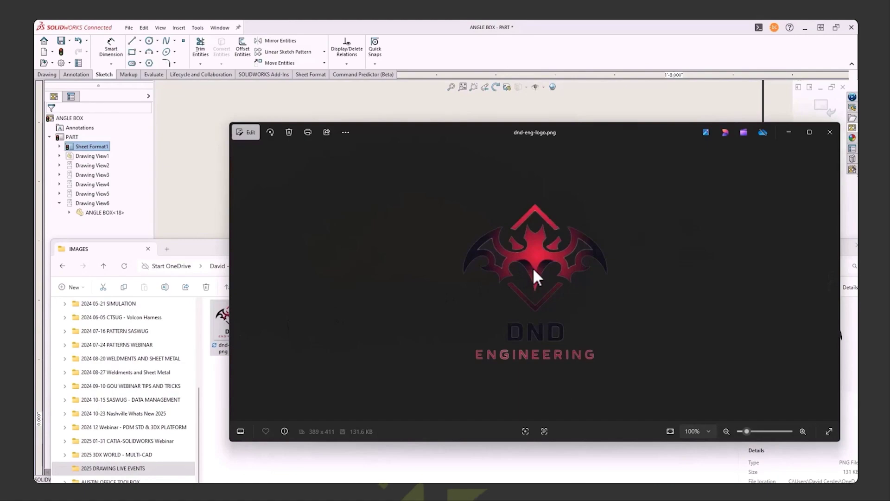
pyautogui.hotkey('ctrl', 'c')
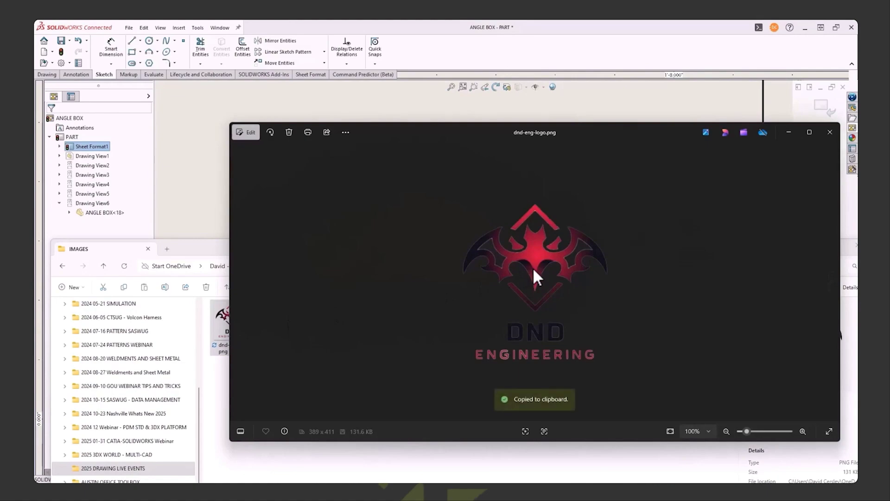
pyautogui.click(429, 107)
pyautogui.hotkey('ctrl', 'v')
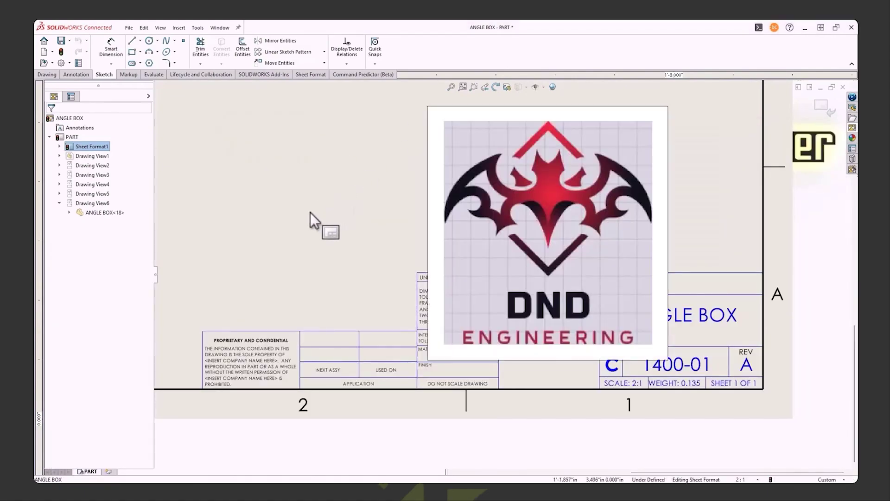
# Step: Shrink the pasted logo to fit above the USED ON column beside the tolerance block, and exit sheet format editing
pyautogui.click(629, 125)
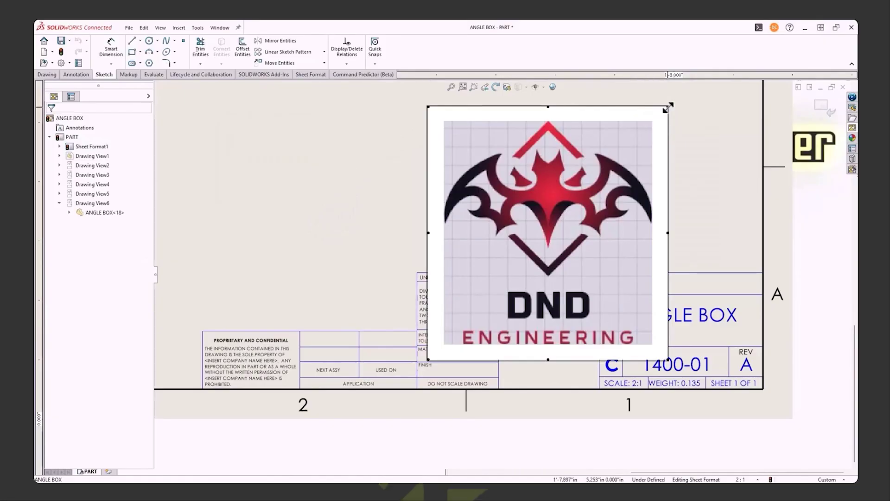
pyautogui.moveTo(667, 108); pyautogui.dragTo(440, 274)
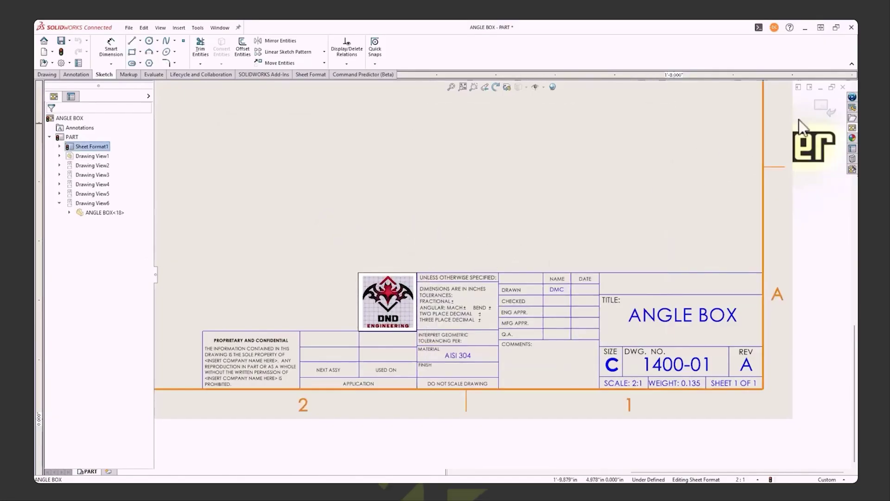
pyautogui.click(819, 107)
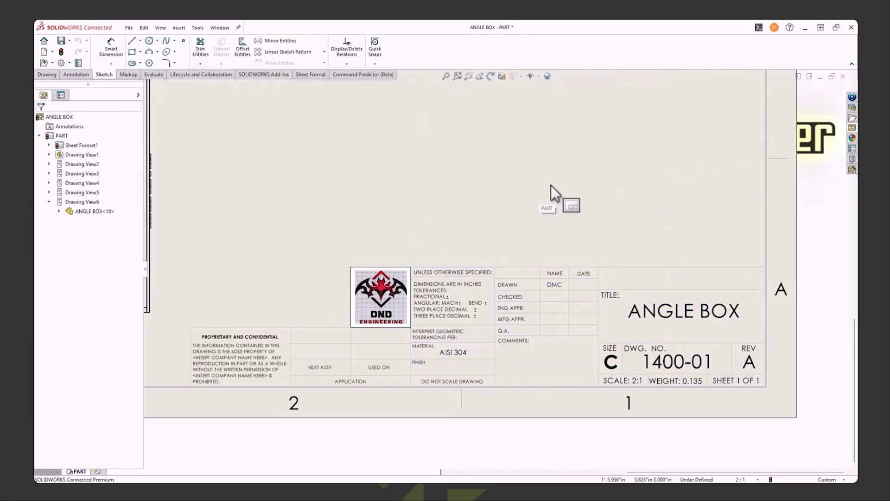
pyautogui.click(458, 76)
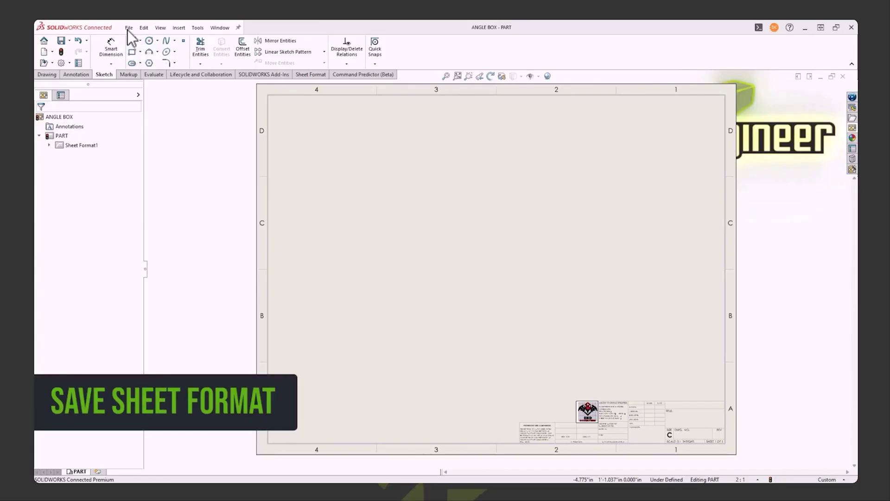
# Step: Save the empty drawing as a Drawing Templates (*.drwdot) file, replacing the existing DND-C-IN.drwdot in the 3DEXPERIENCE templates folder
pyautogui.click(129, 28)
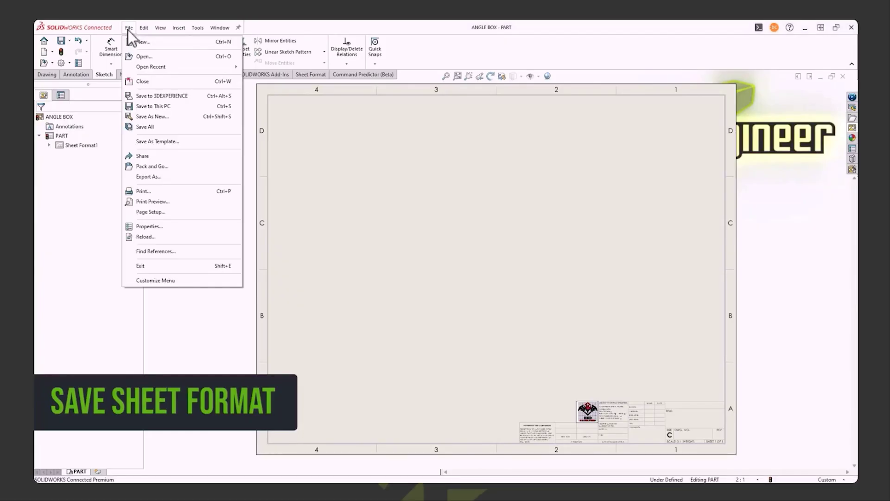
pyautogui.click(146, 117)
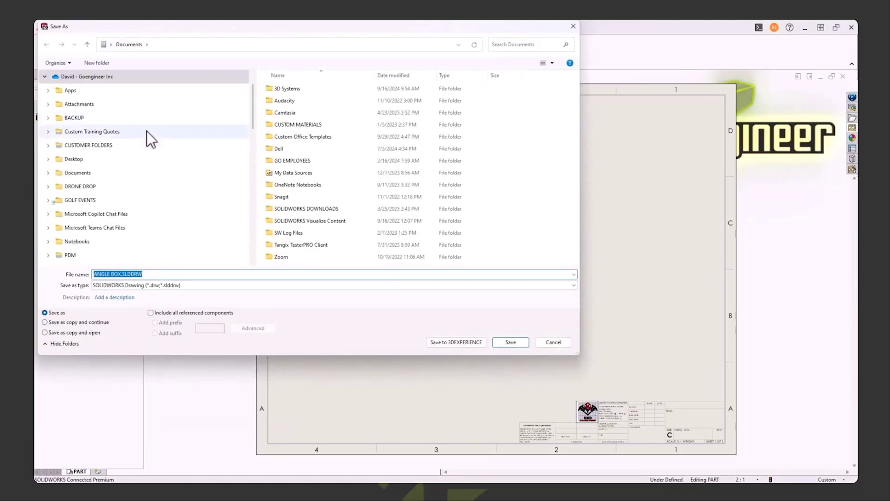
pyautogui.click(157, 285)
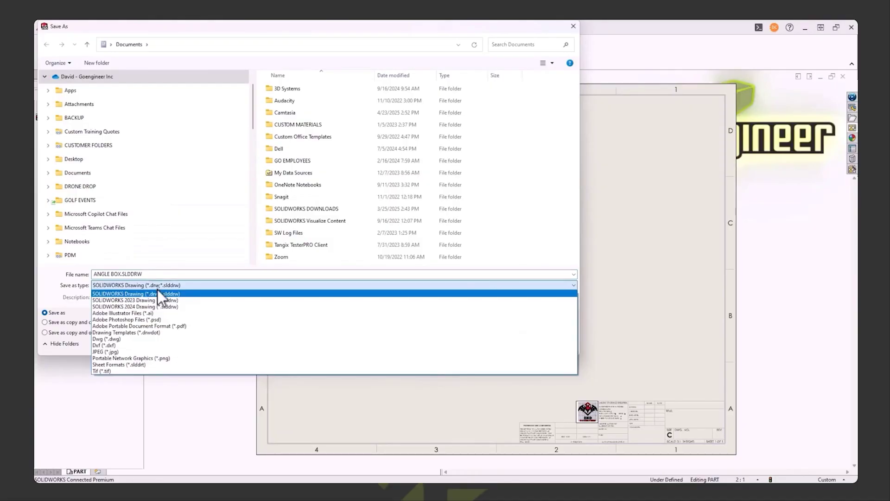
pyautogui.click(145, 333)
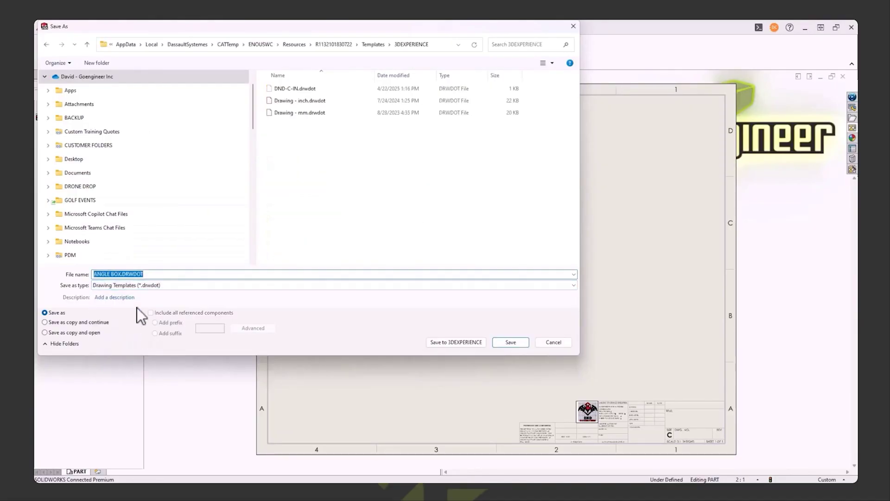
pyautogui.click(278, 90)
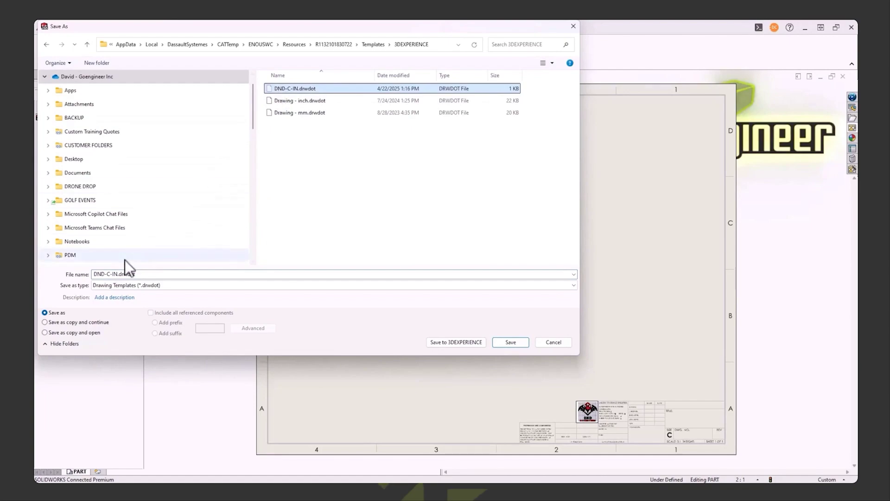
pyautogui.click(517, 344)
pyautogui.click(466, 256)
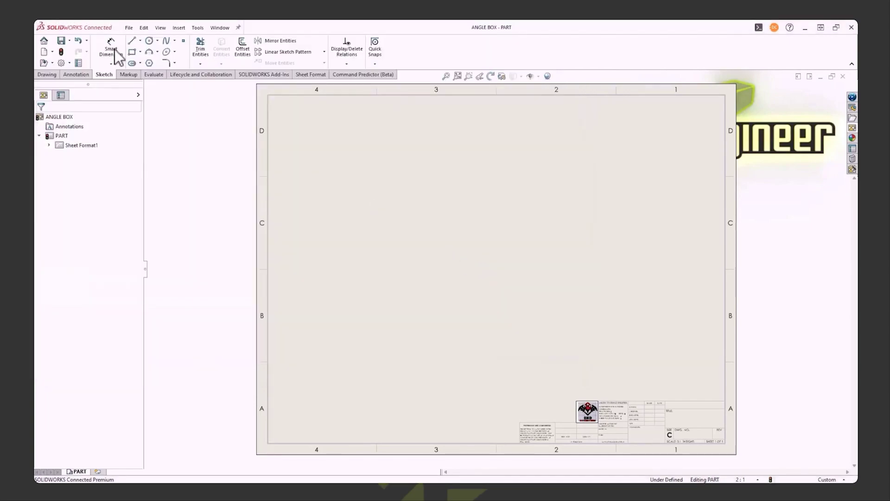
# Step: Create a released 3DEXPERIENCE template titled DND-C-IN with the description DND FORMATTED SHEET FORMAT C SIZE IN
pyautogui.click(129, 28)
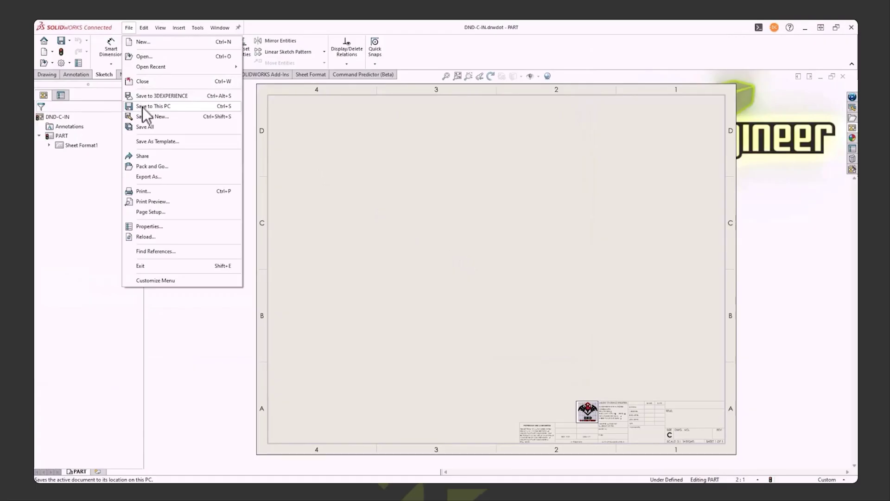
pyautogui.click(153, 141)
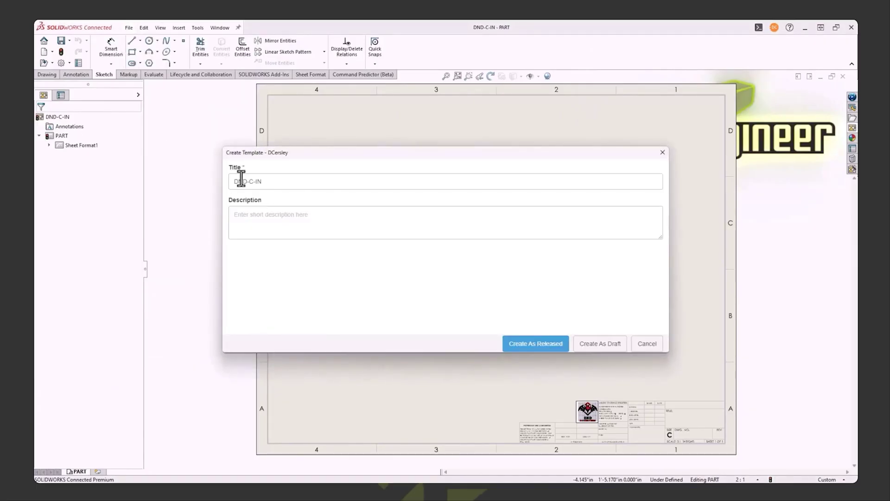
pyautogui.click(240, 217)
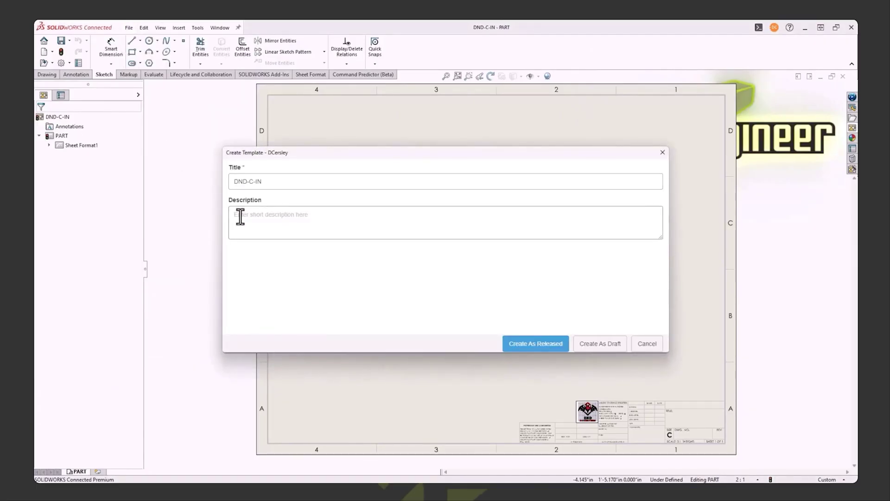
pyautogui.write('DND')
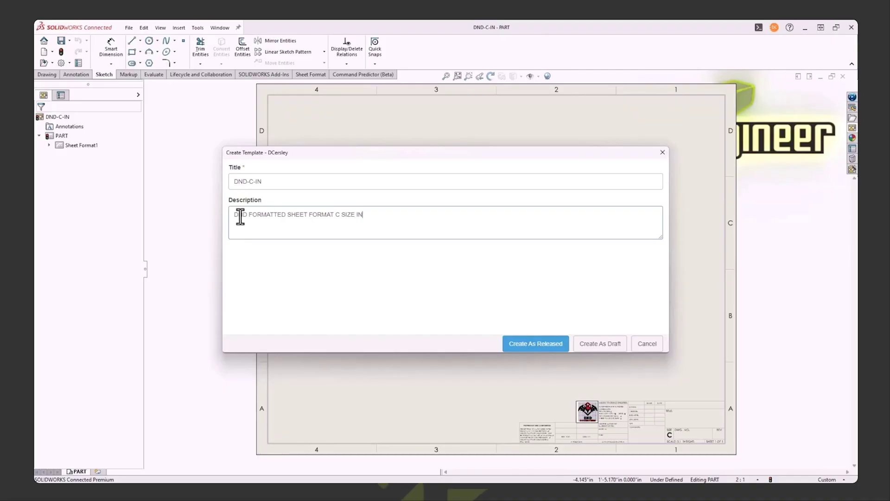
pyautogui.click(533, 345)
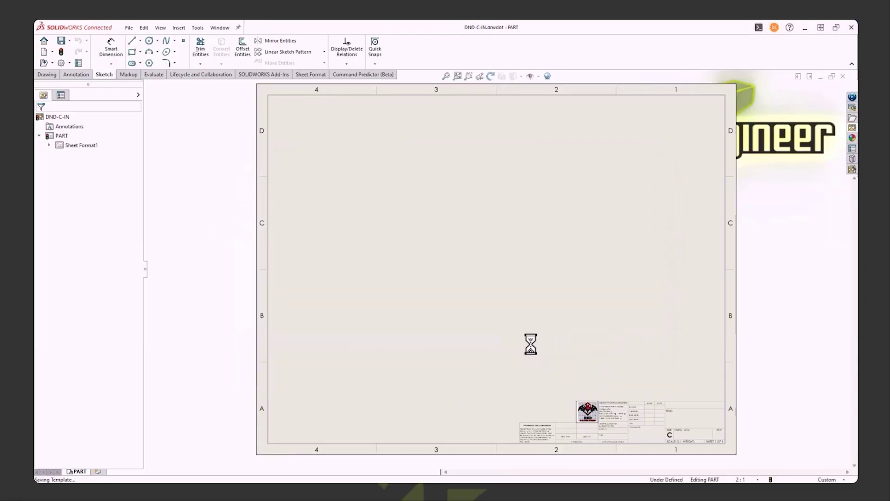
# Step: Close the template file and make a new drawing from the ANGLE BOX part using the 3DEXPERIENCE template DND-C-IN
pyautogui.click(843, 77)
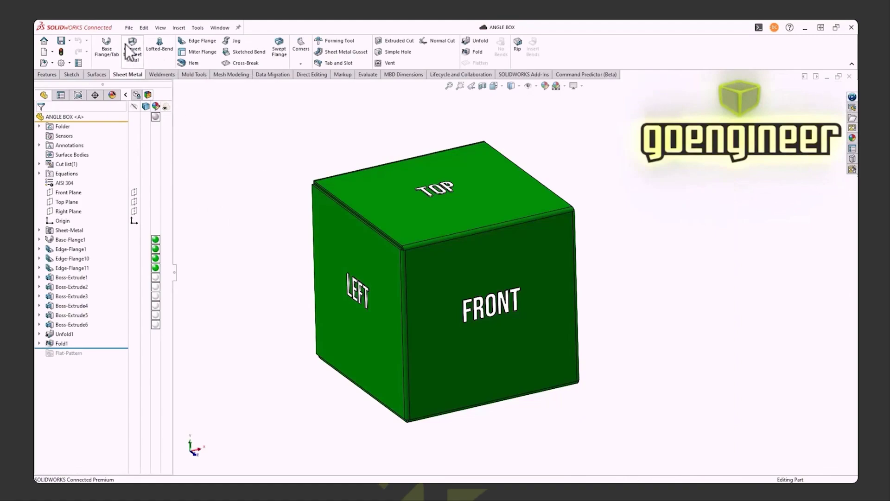
pyautogui.click(129, 28)
pyautogui.click(153, 122)
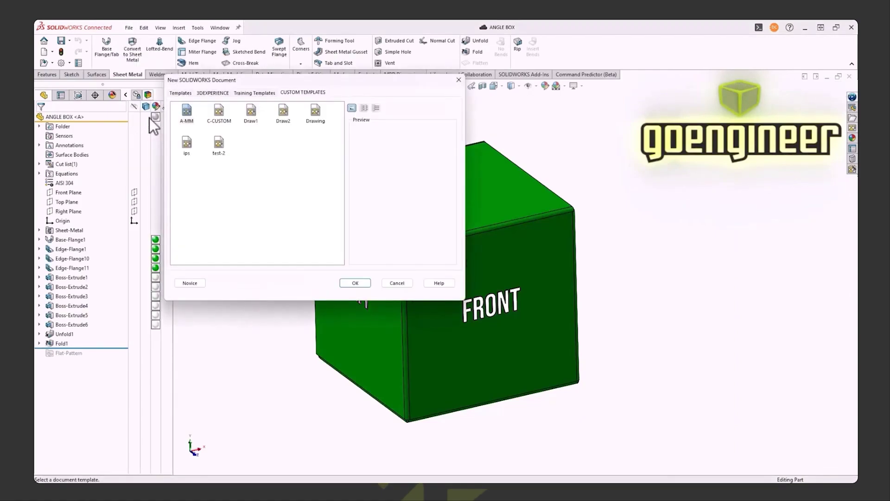
pyautogui.click(210, 95)
pyautogui.click(187, 165)
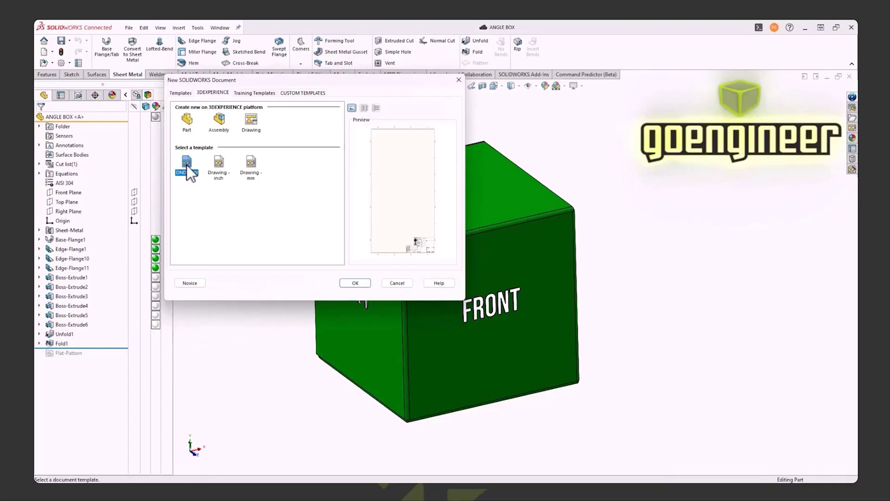
pyautogui.click(355, 283)
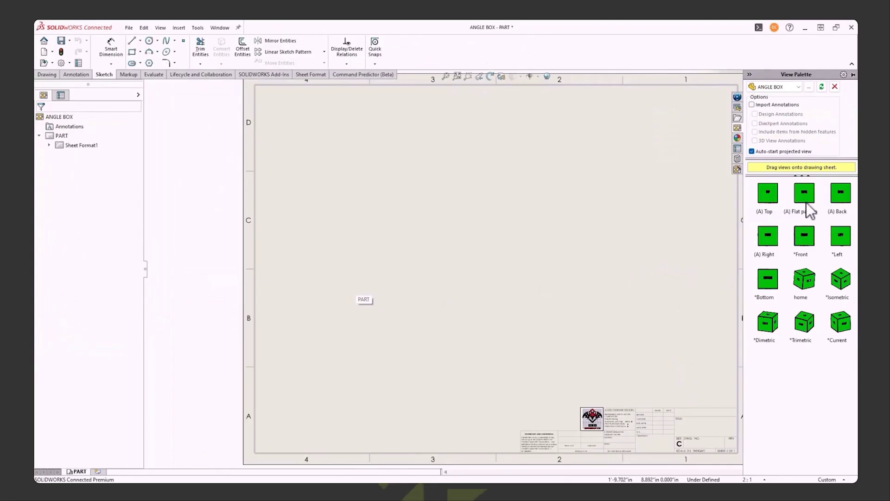
# Step: Place the Front view near the sheet's centre and project right, left, top, bottom and isometric views from it
pyautogui.moveTo(807, 235); pyautogui.dragTo(477, 280)
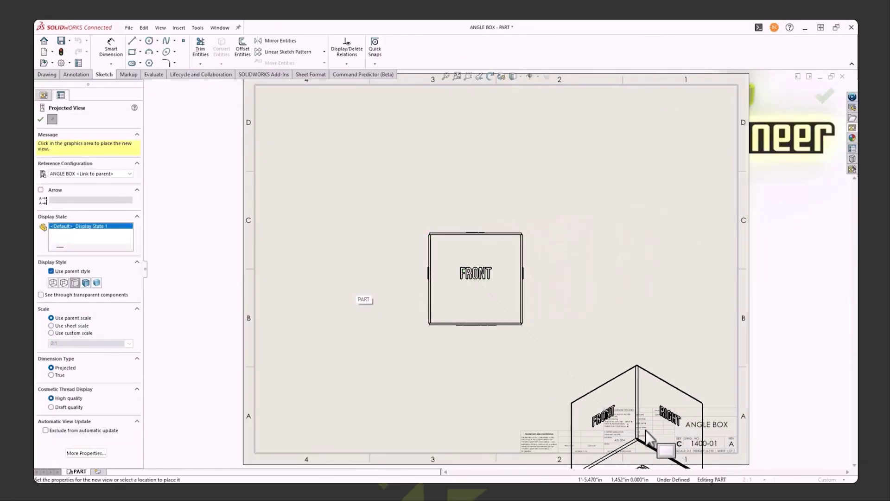
pyautogui.click(663, 283)
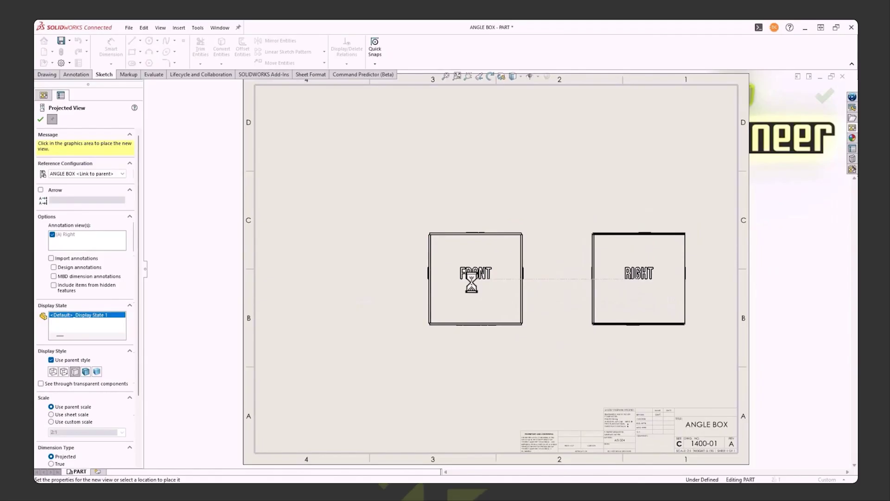
pyautogui.click(364, 292)
pyautogui.click(473, 173)
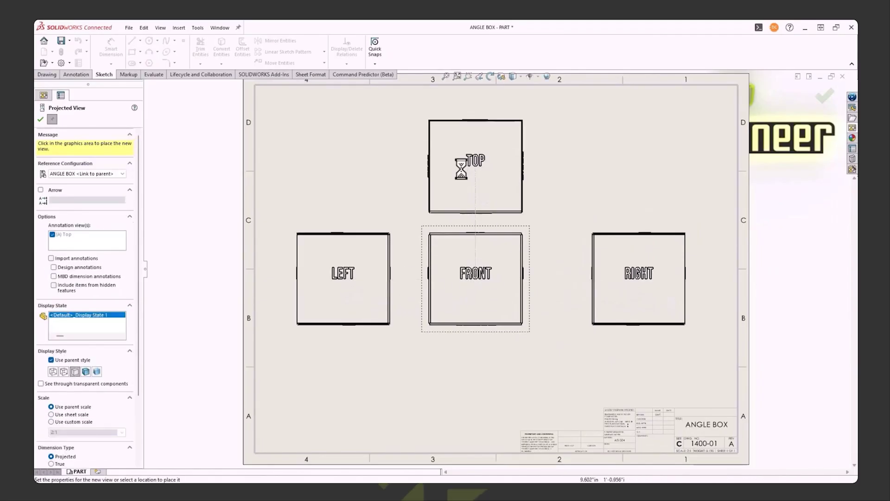
pyautogui.click(477, 390)
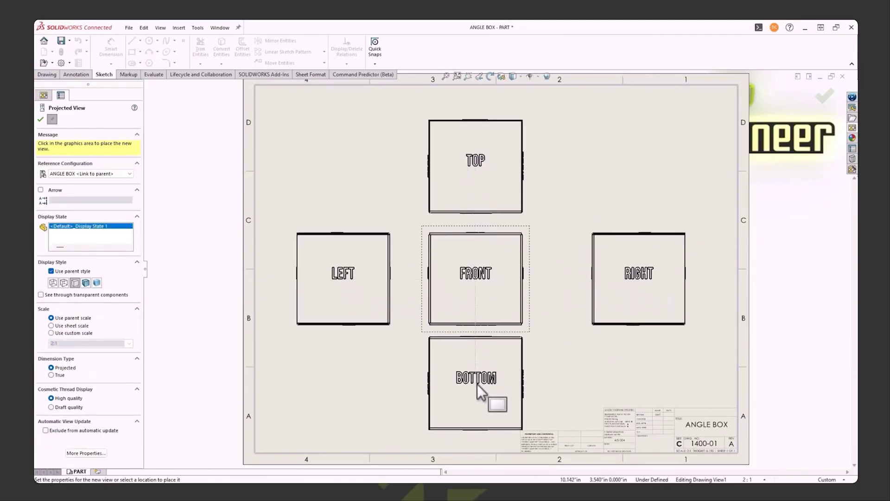
pyautogui.click(477, 383)
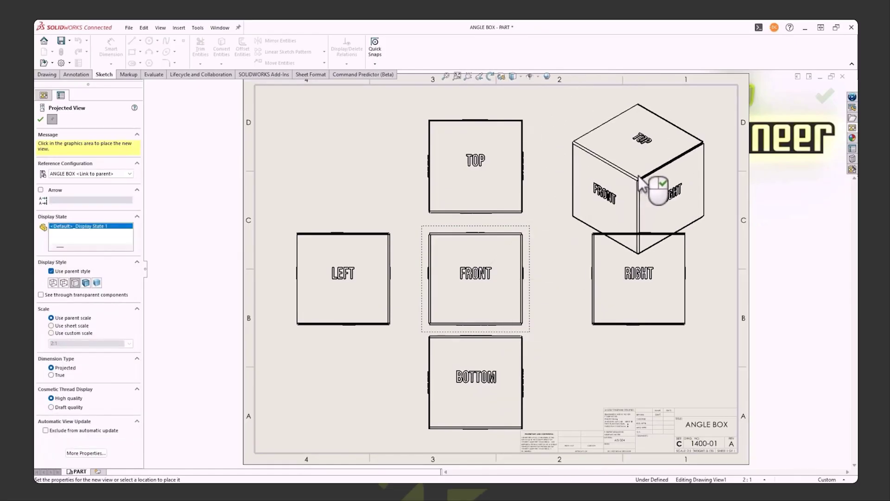
pyautogui.click(628, 169)
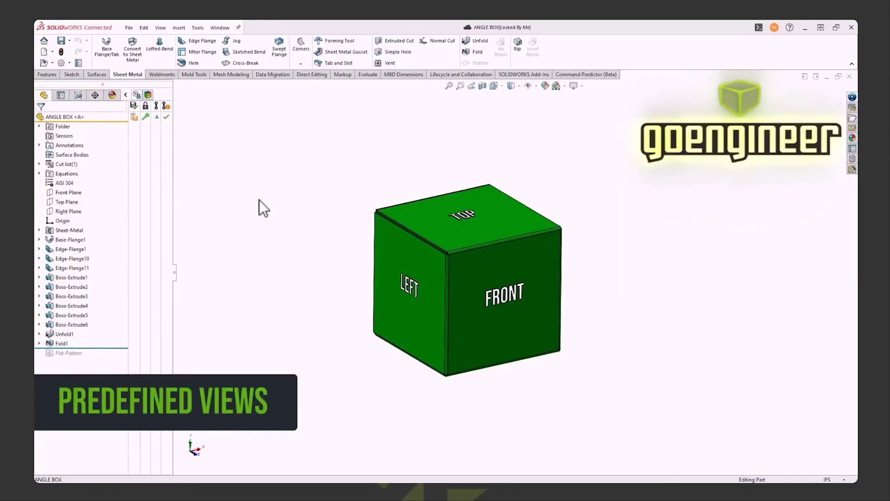
# Step: Make another drawing from the ANGLE BOX part with the DND-C-IN template, leaving its sheet free of model views
pyautogui.click(128, 27)
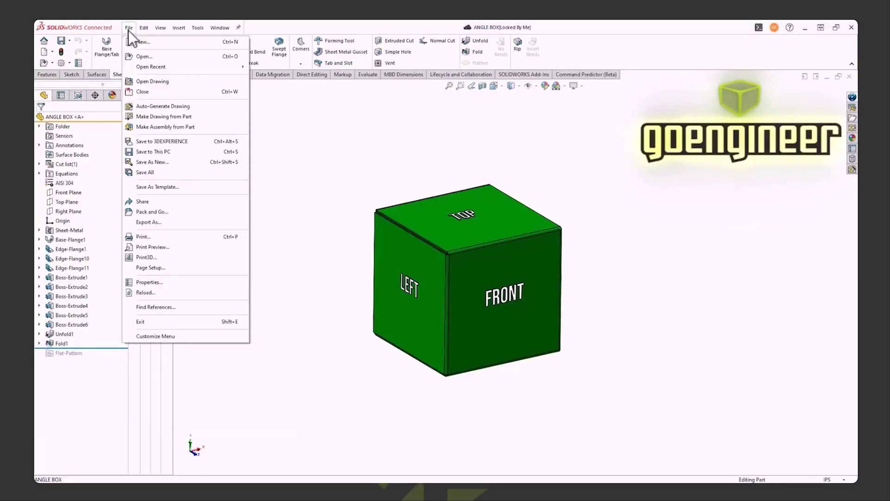
pyautogui.click(188, 107)
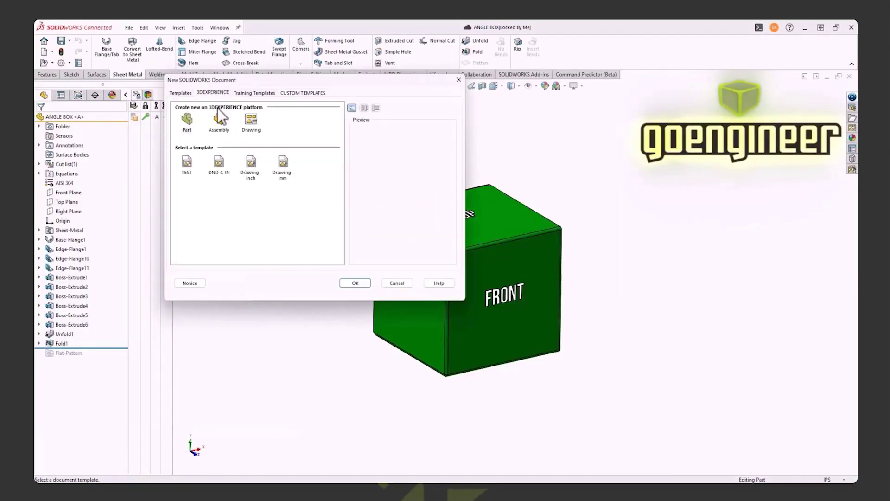
pyautogui.click(227, 169)
pyautogui.click(358, 283)
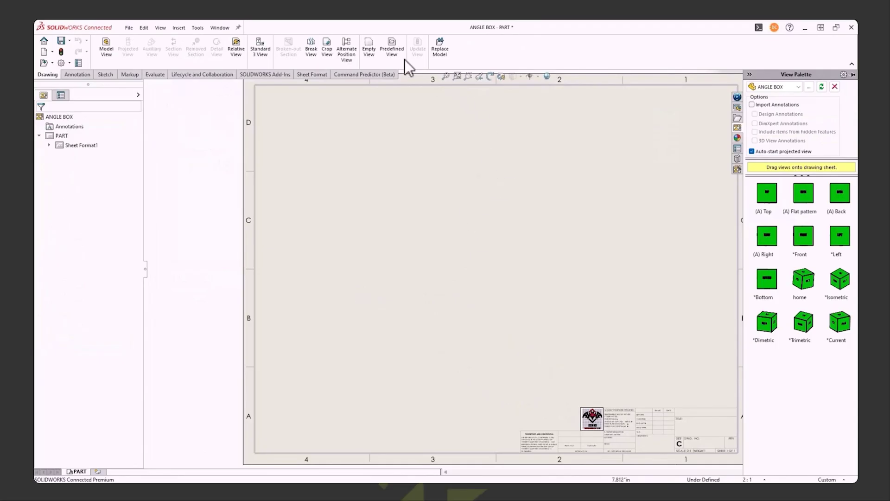
# Step: Place a predefined view with Front orientation in zone B3 of the sheet, keeping the default display style and sheet scale
pyautogui.click(392, 49)
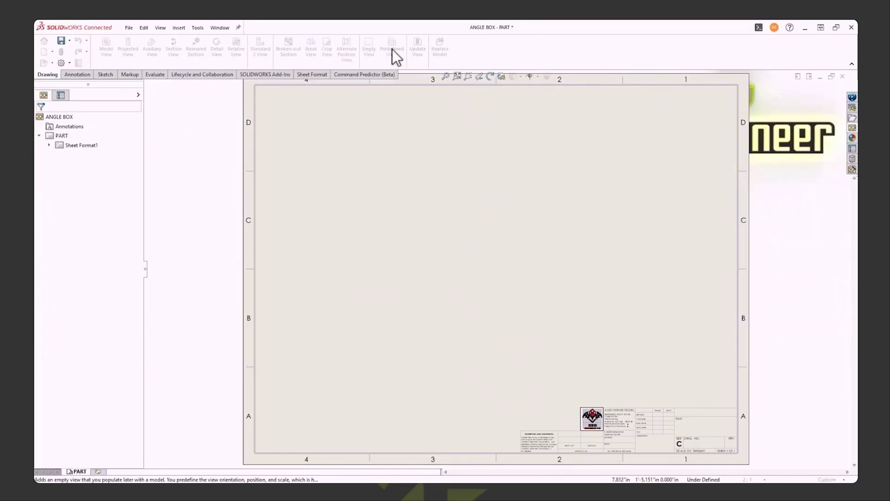
pyautogui.click(412, 297)
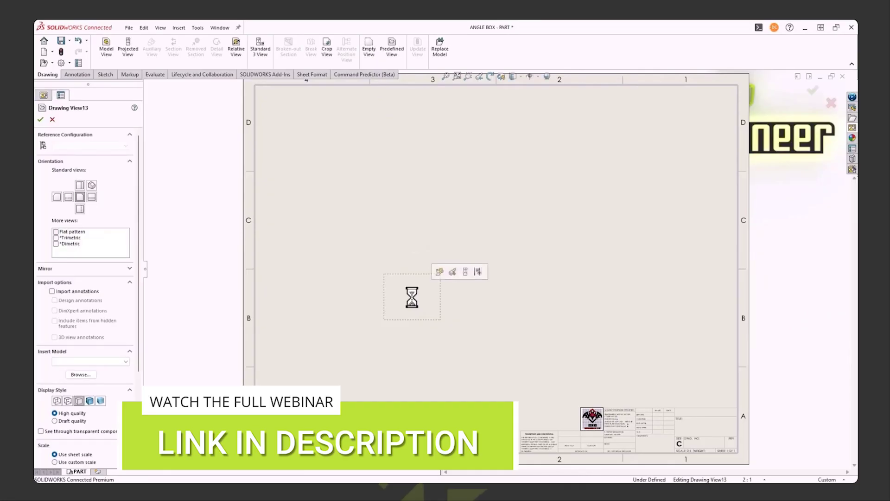
pyautogui.click(82, 197)
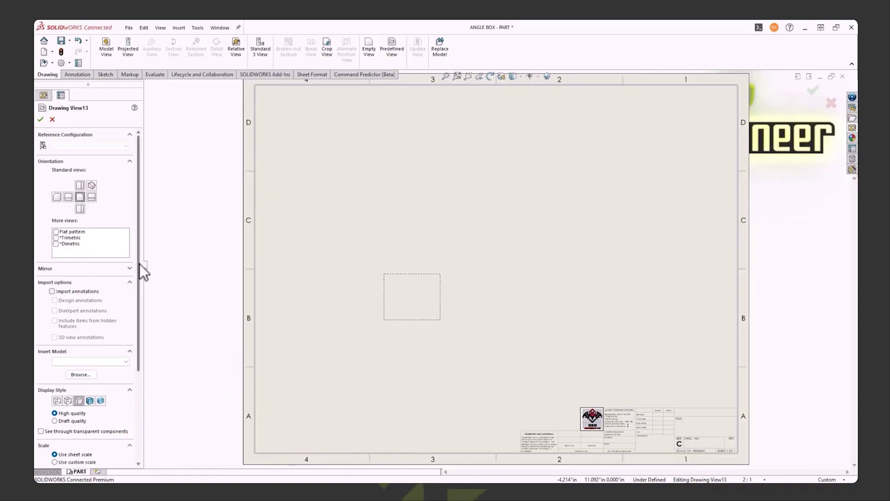
pyautogui.moveTo(139, 264); pyautogui.dragTo(142, 359)
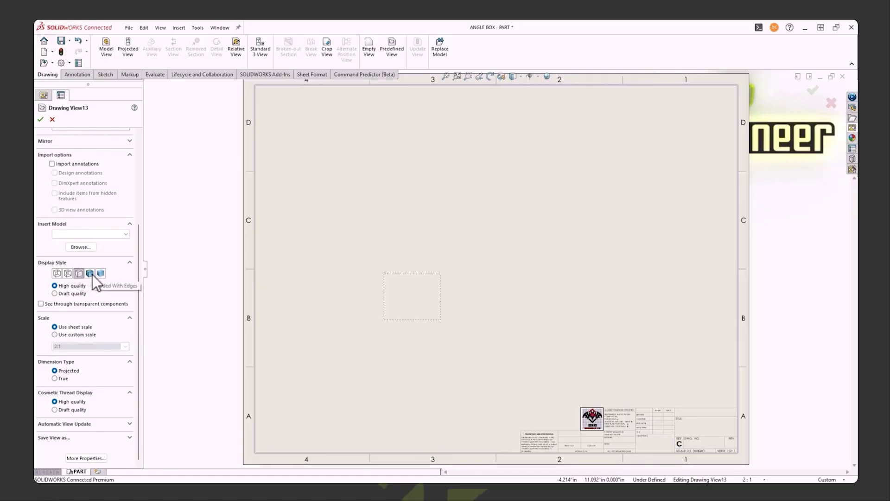
pyautogui.click(40, 120)
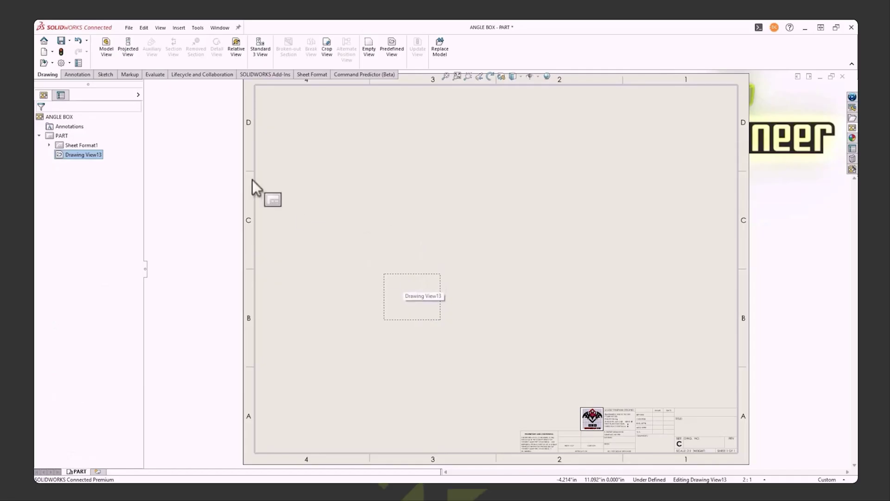
# Step: Project two empty views from the predefined front view, one directly above it and one to its right
pyautogui.click(129, 47)
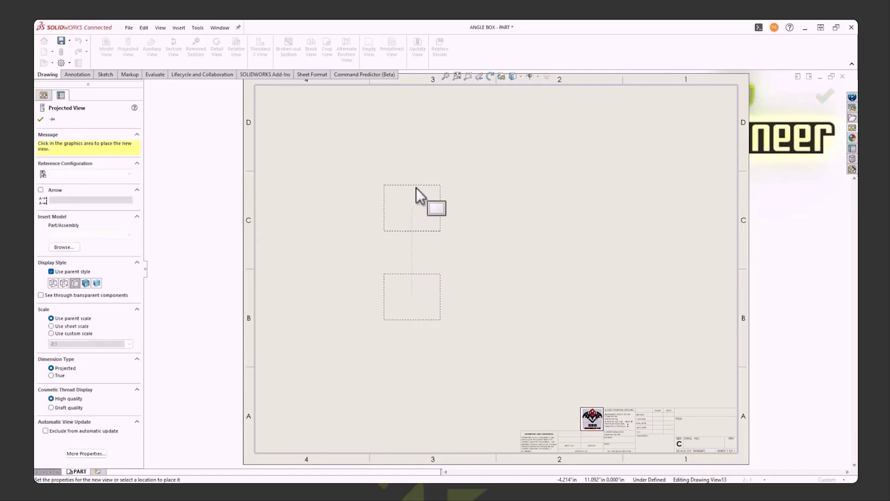
pyautogui.click(413, 173)
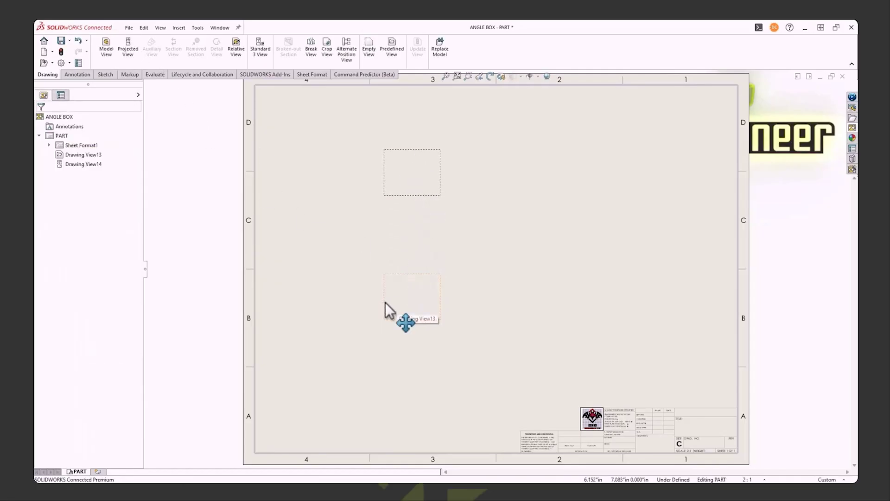
pyautogui.press('Return')
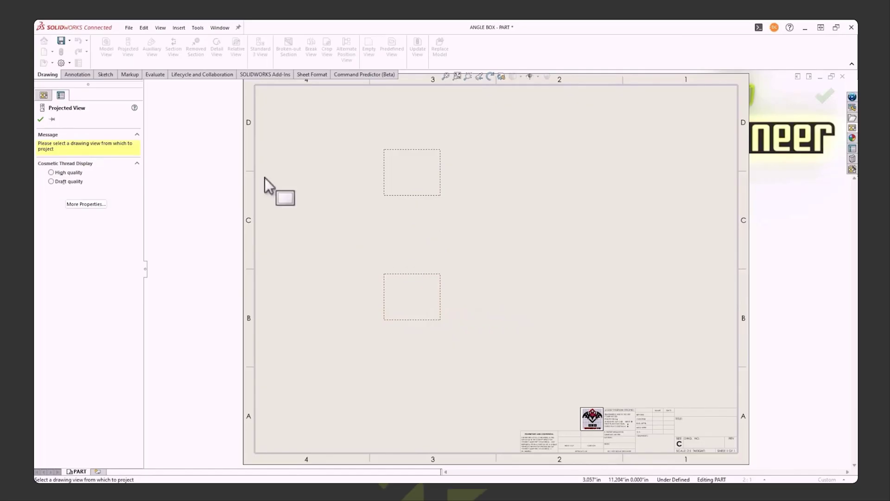
pyautogui.click(441, 297)
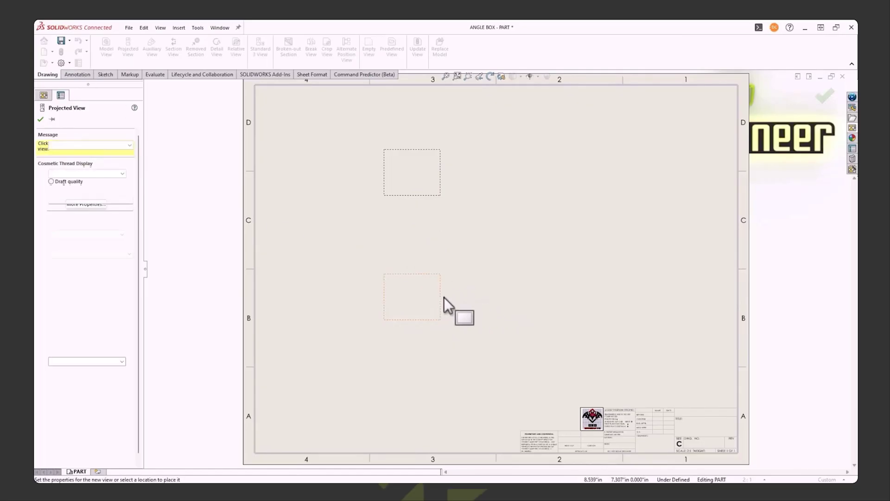
pyautogui.click(577, 296)
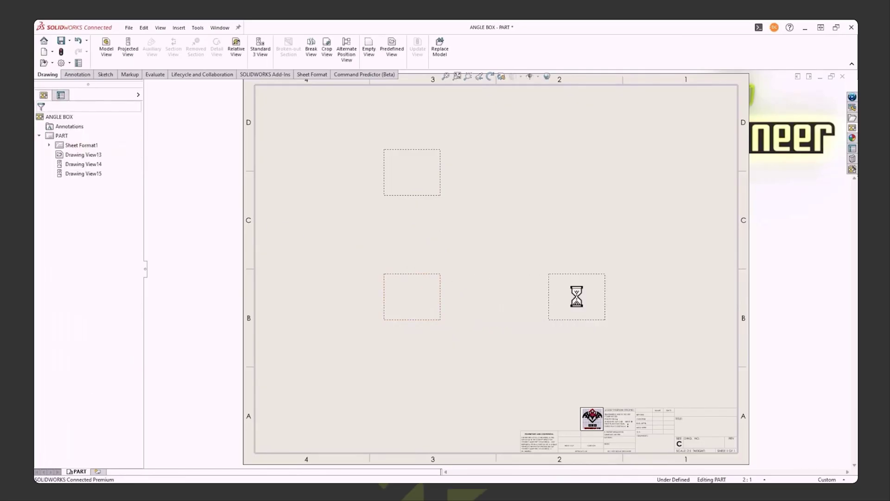
# Step: Add a predefined view with Isometric orientation above the right-hand projected view
pyautogui.click(393, 50)
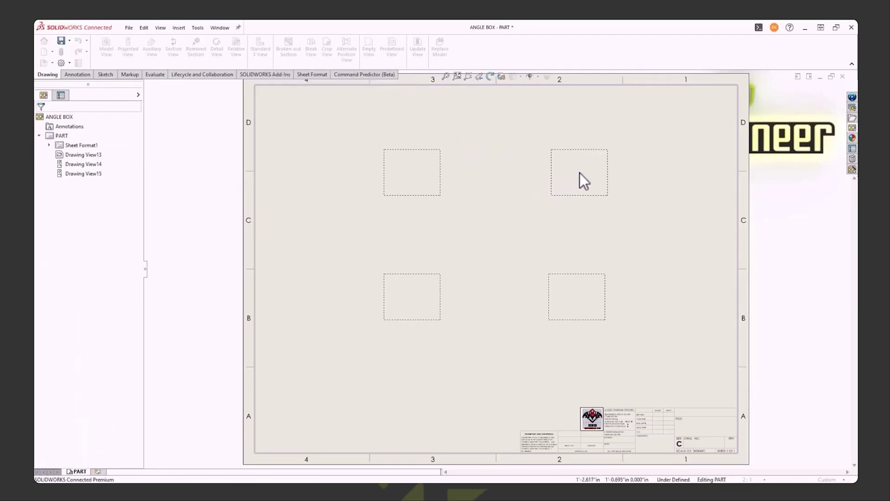
pyautogui.click(579, 172)
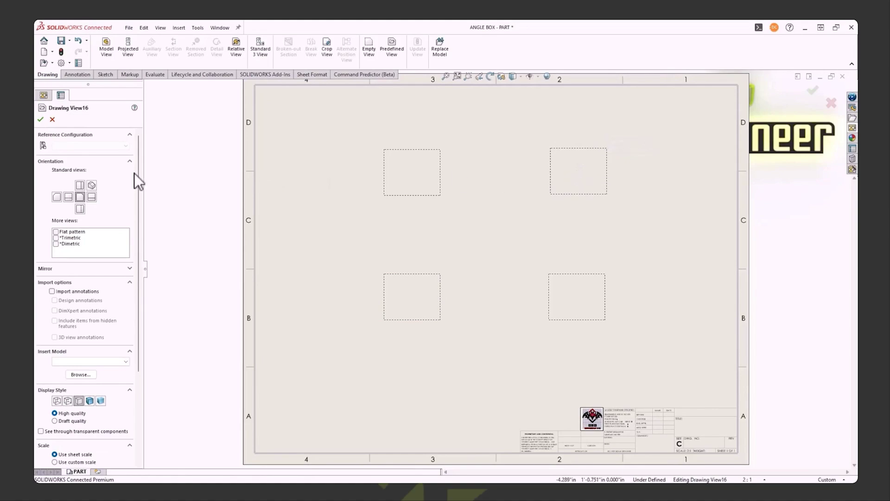
pyautogui.click(91, 186)
pyautogui.click(40, 120)
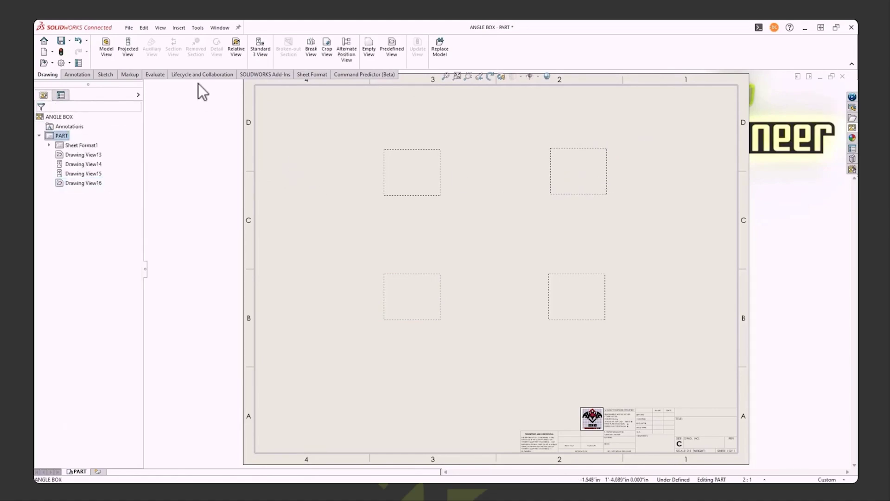
# Step: Save the drawing as a Drawing Templates (*.drwdot) file named DND-C4-IN in the 3DEXPERIENCE templates folder, and close it
pyautogui.click(129, 27)
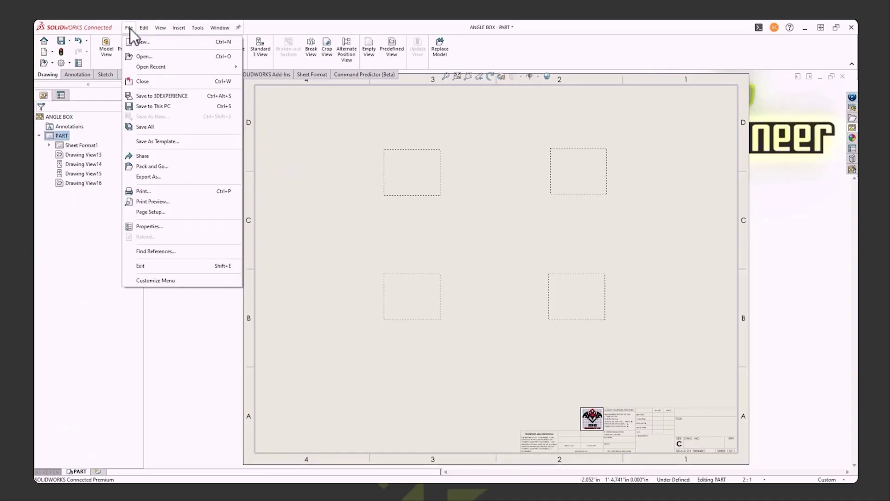
pyautogui.click(148, 106)
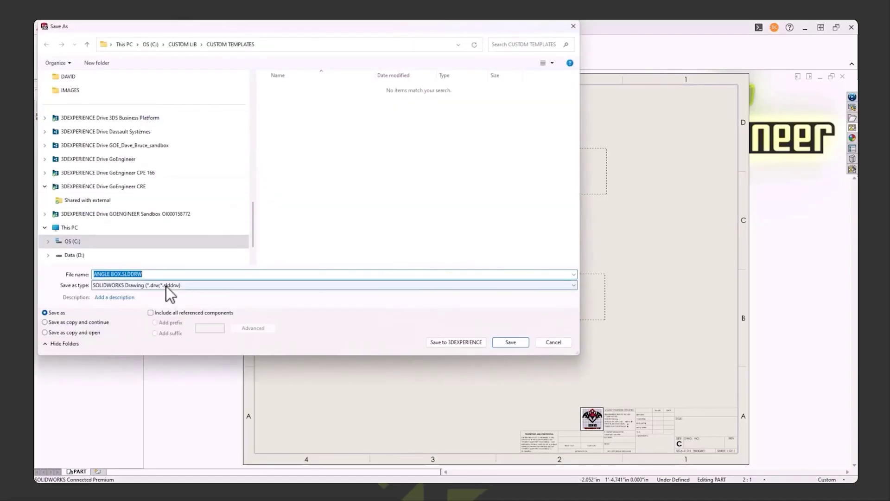
pyautogui.click(166, 285)
pyautogui.click(145, 332)
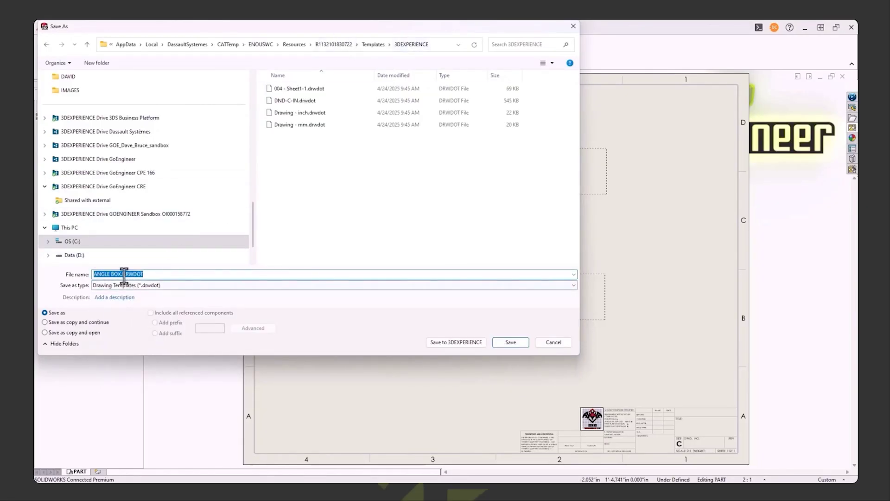
pyautogui.moveTo(121, 274); pyautogui.dragTo(66, 275)
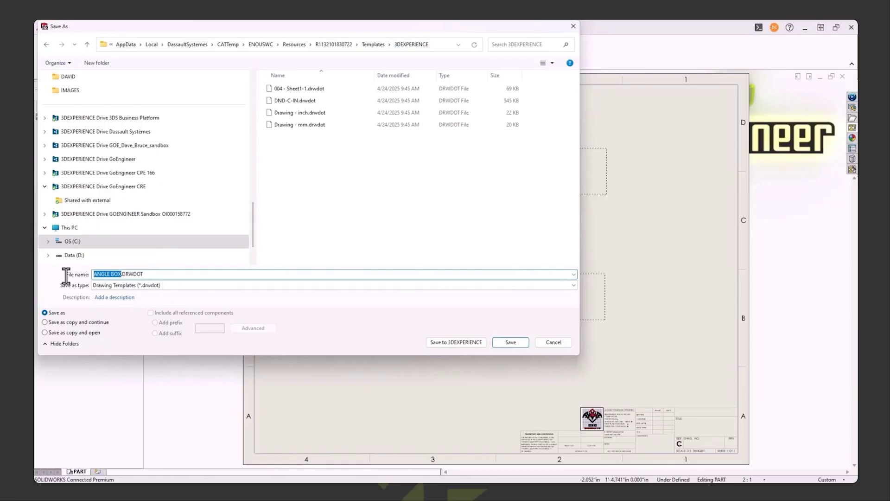
pyautogui.write('DND-C4-IN')
pyautogui.click(512, 342)
pyautogui.click(842, 76)
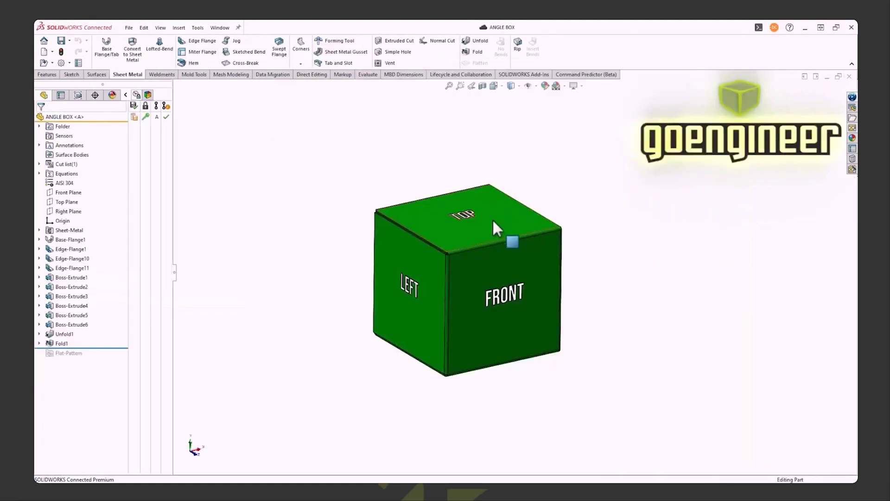
# Step: Make a drawing from the ANGLE BOX part using the DND-C4-IN template with its four predefined views
pyautogui.click(129, 29)
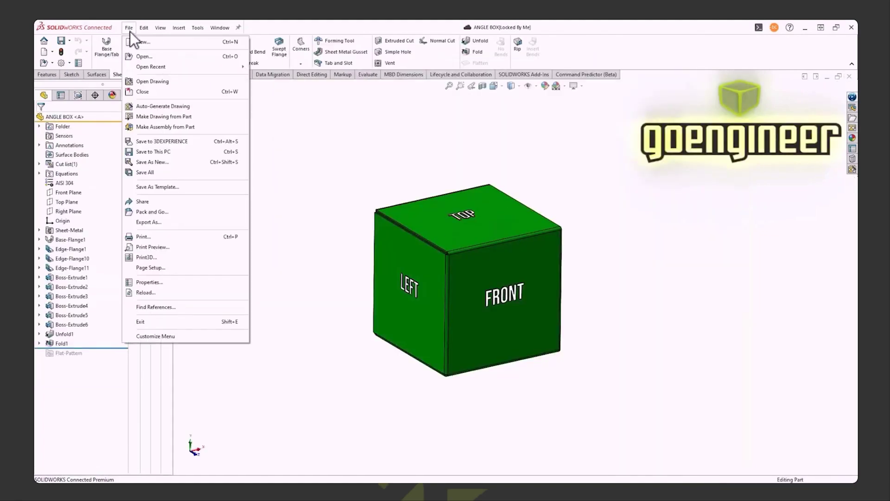
pyautogui.click(159, 117)
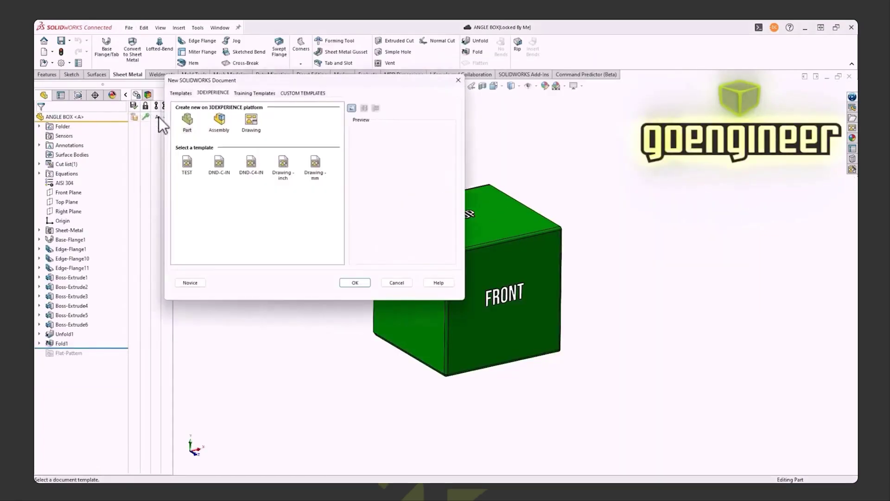
pyautogui.click(254, 171)
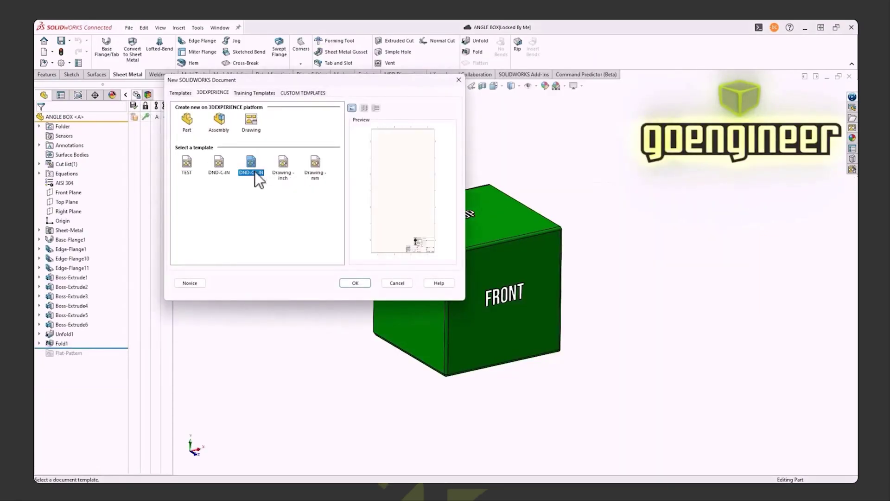
pyautogui.click(355, 283)
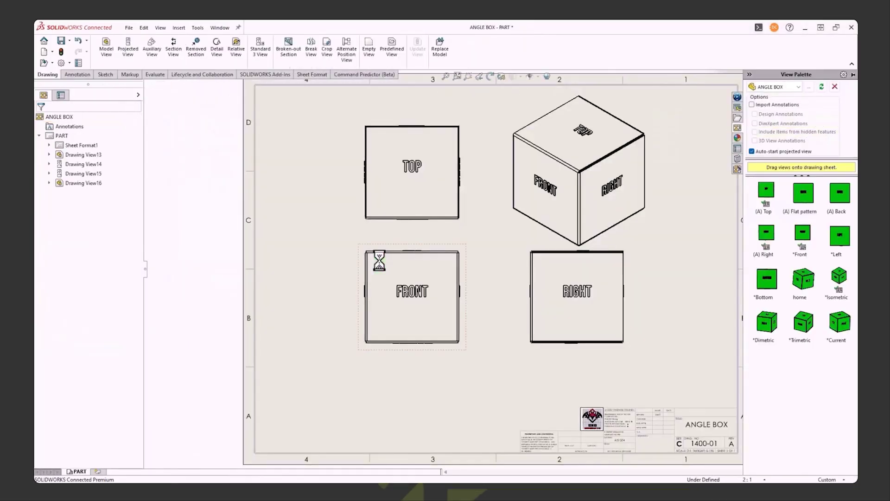
# Step: Set the display style of the isometric view on the ANGLE BOX drawing to Shaded With Edges
pyautogui.click(571, 180)
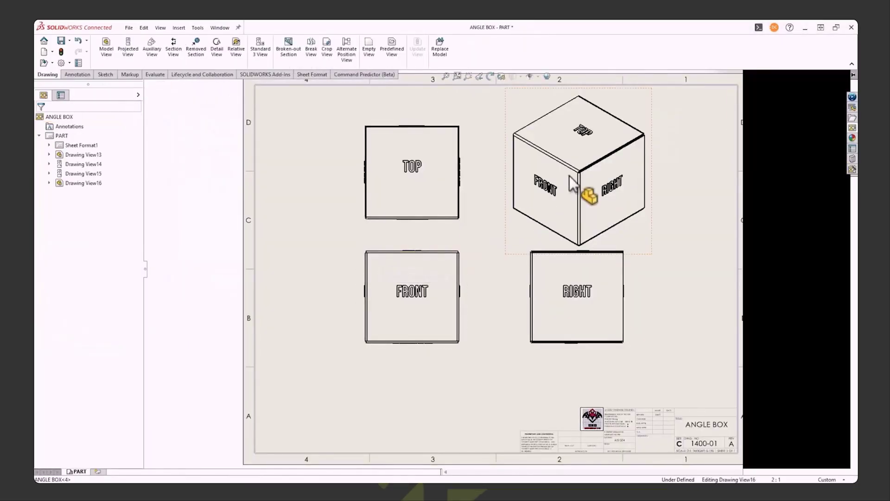
pyautogui.click(89, 408)
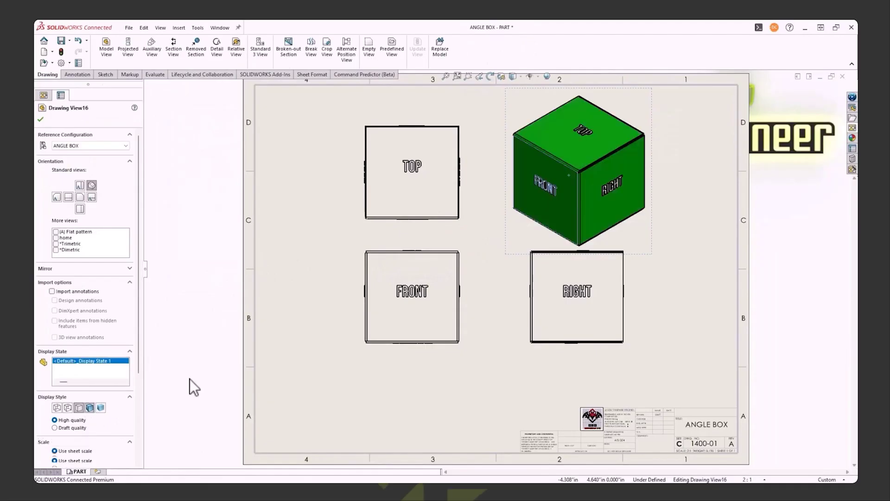
pyautogui.click(304, 304)
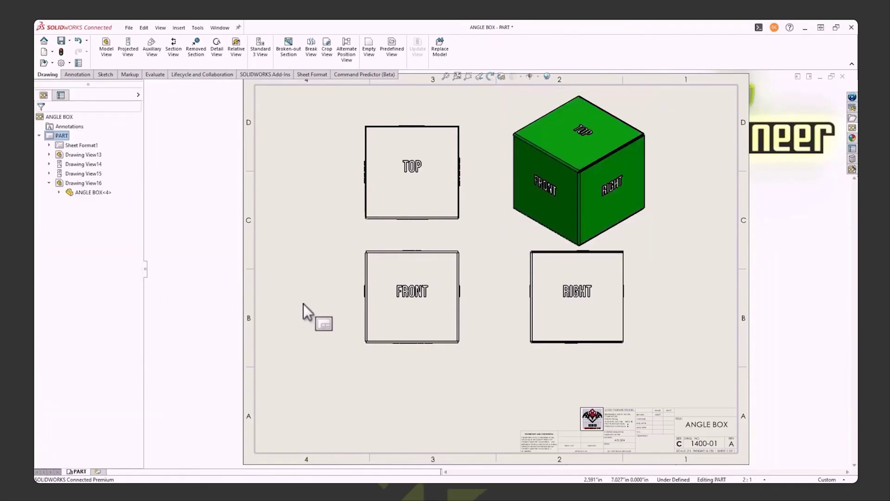
pyautogui.click(575, 144)
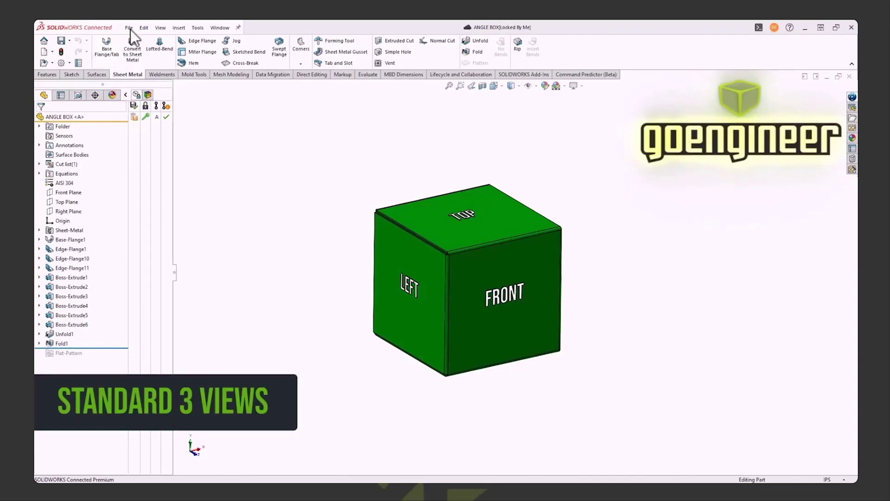
# Step: Make a new drawing from the ANGLE BOX part using the DND-C-IN template
pyautogui.click(131, 29)
pyautogui.click(157, 118)
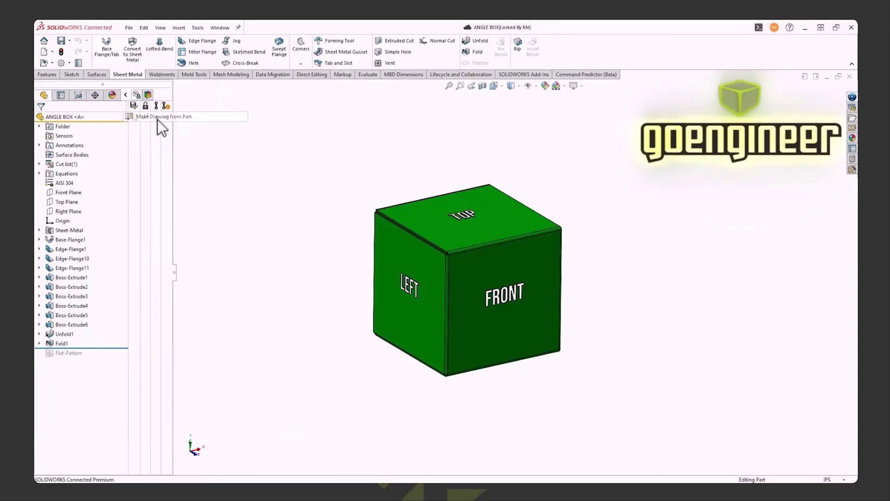
pyautogui.click(224, 169)
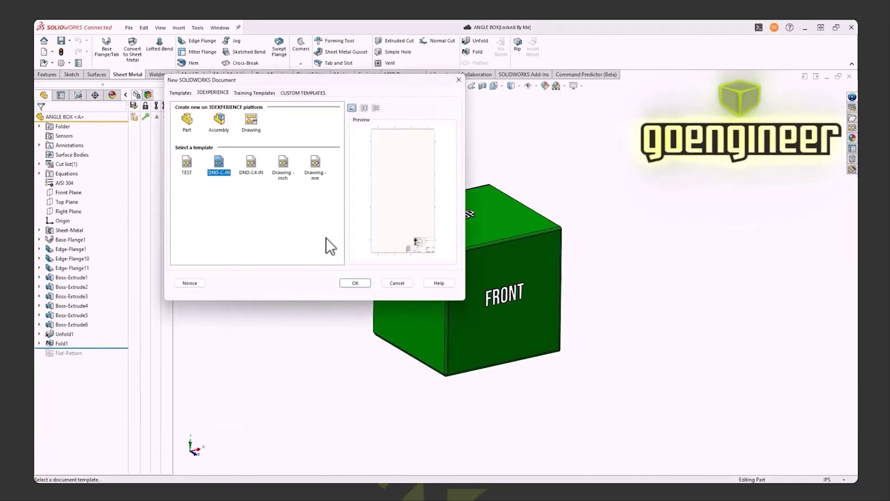
pyautogui.click(357, 285)
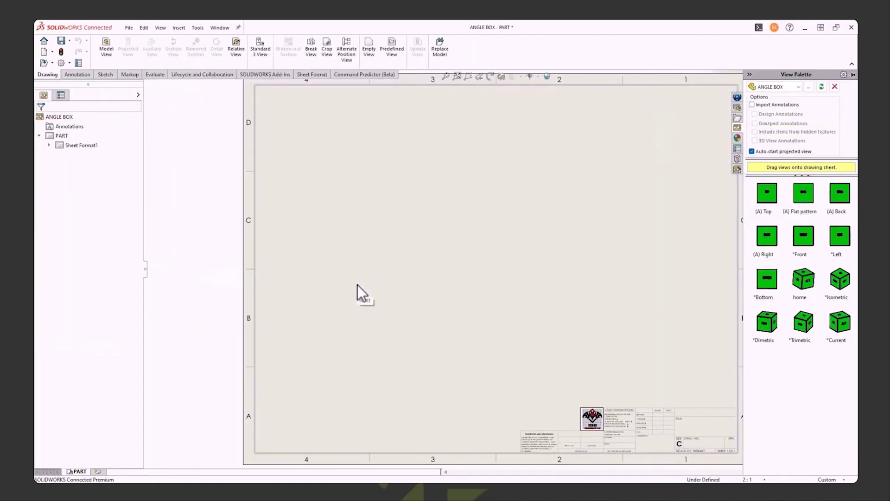
# Step: Insert the standard three views of ANGLE BOX and place a Trimetric view above and to the right of them
pyautogui.click(262, 49)
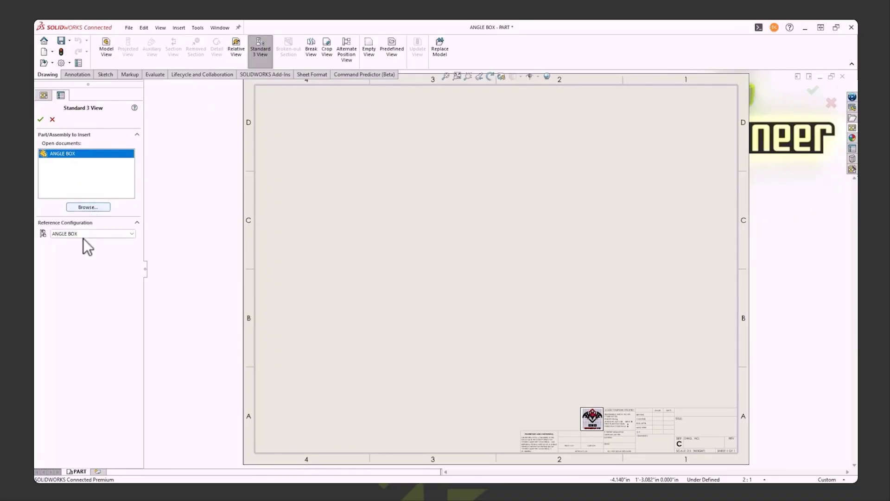
pyautogui.click(41, 119)
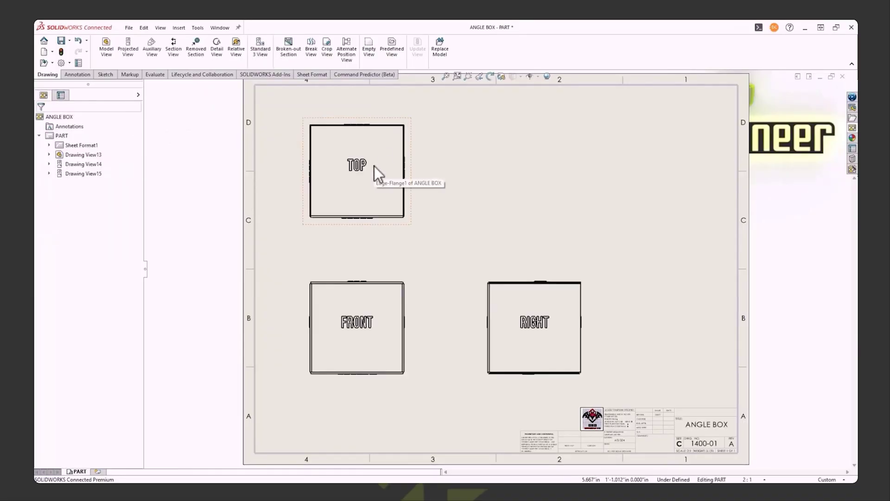
pyautogui.click(852, 129)
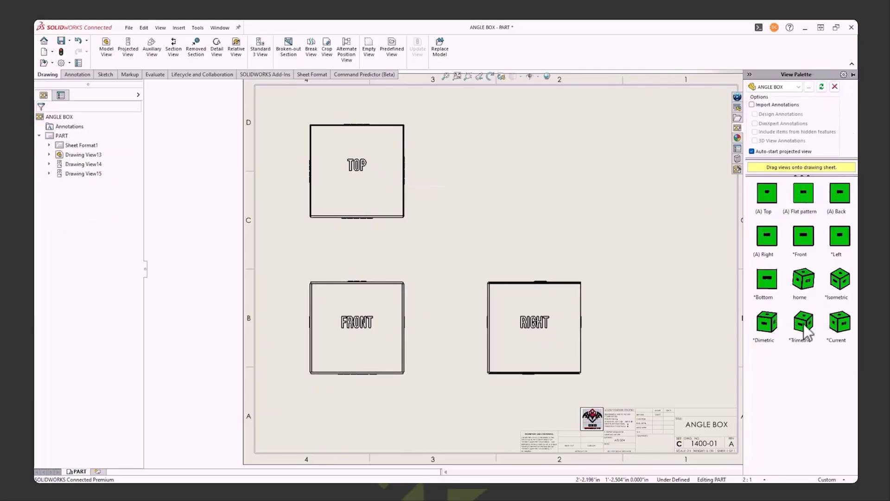
pyautogui.moveTo(808, 331); pyautogui.dragTo(579, 173)
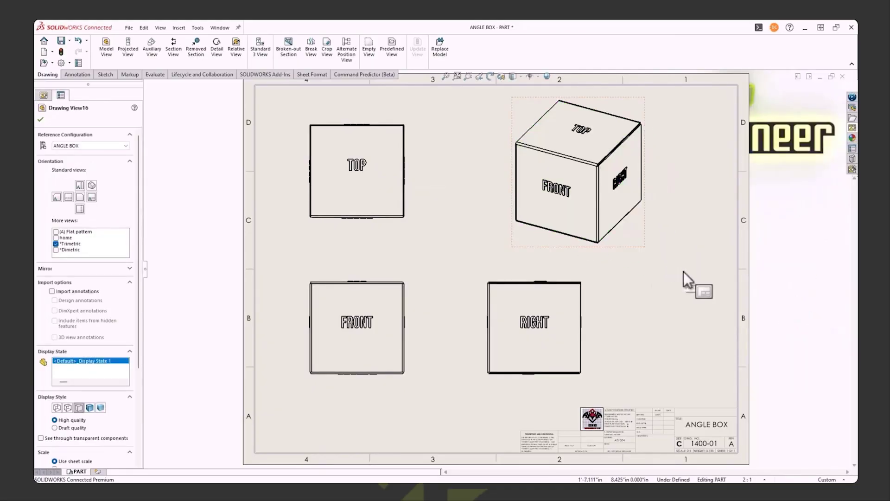
pyautogui.click(683, 271)
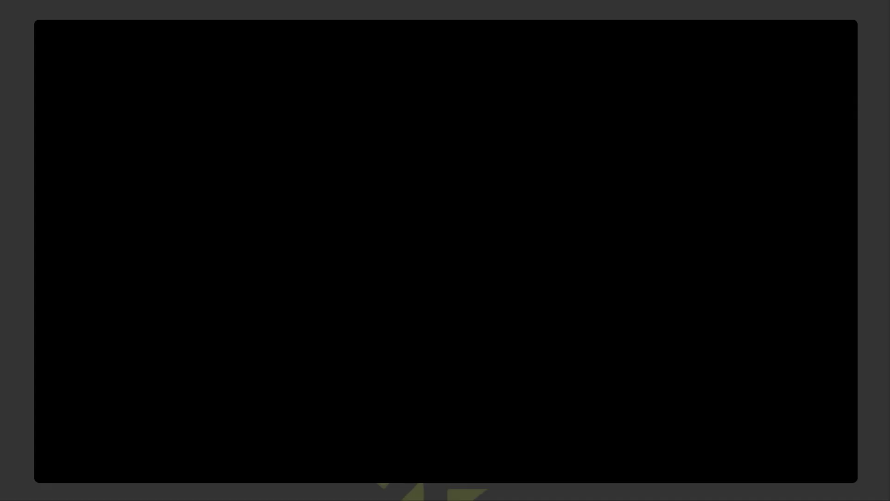